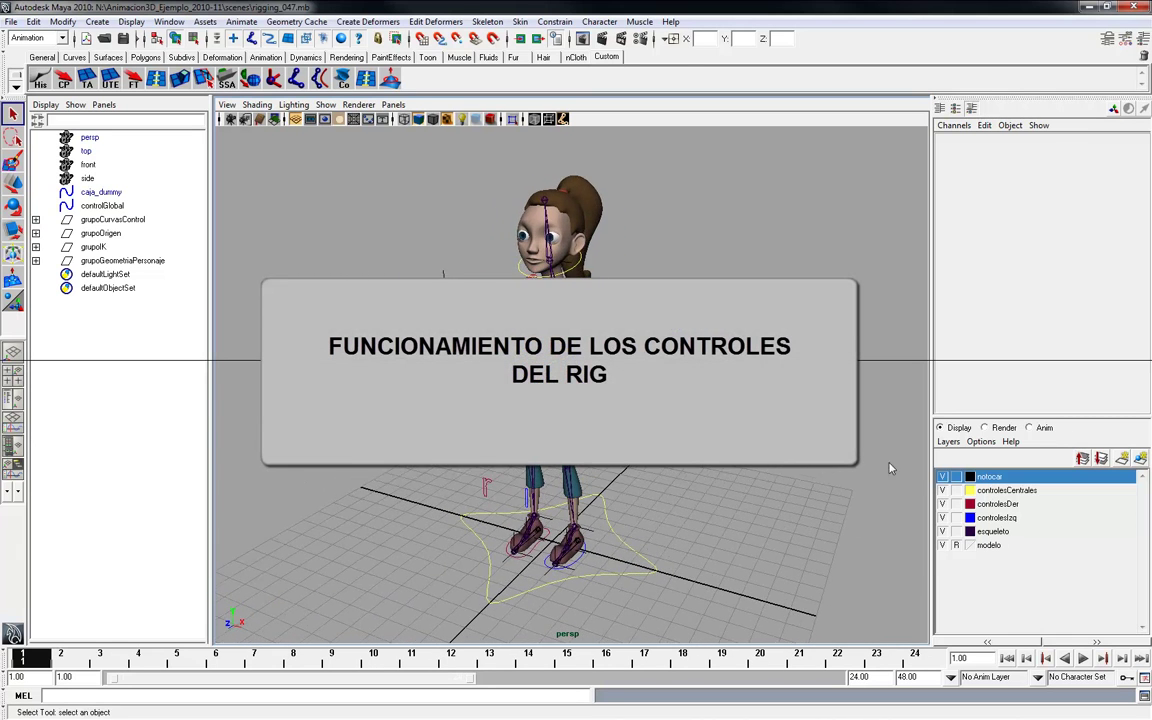
Step: Set the modelo layer to template (T) and orbit in close to the feet rig
left_click(956, 546)
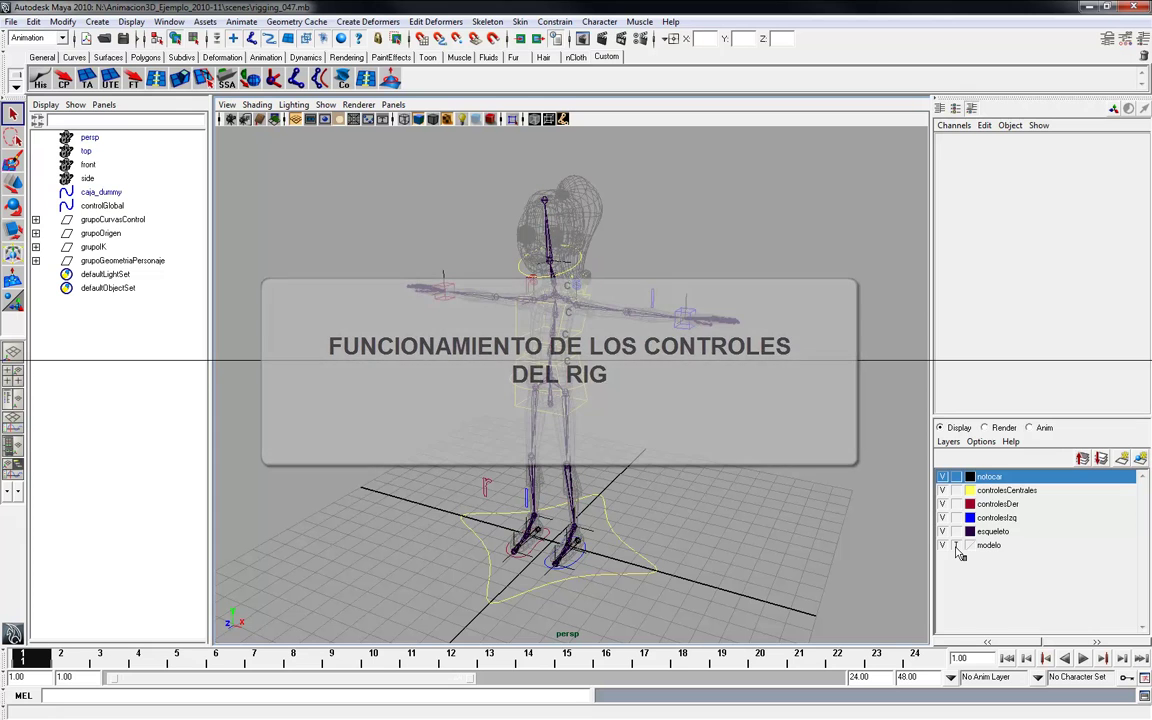
left_click_drag(694, 527, 616, 481, "alt")
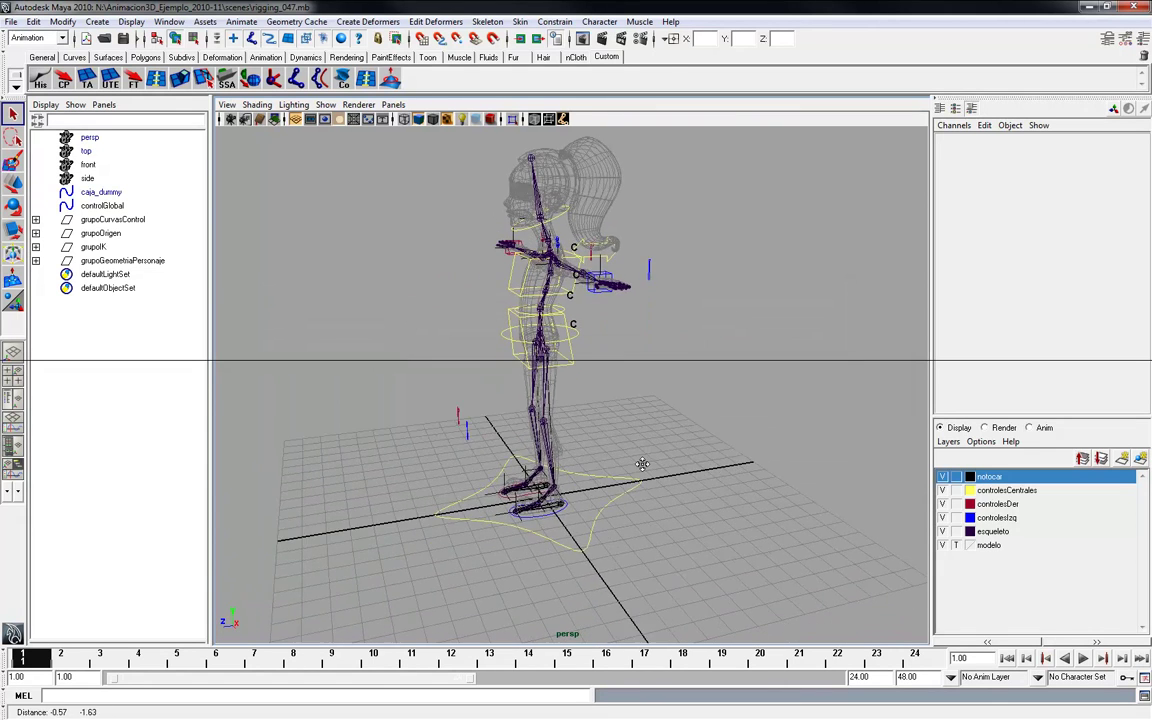
right_click_drag(616, 481, 588, 530, "alt")
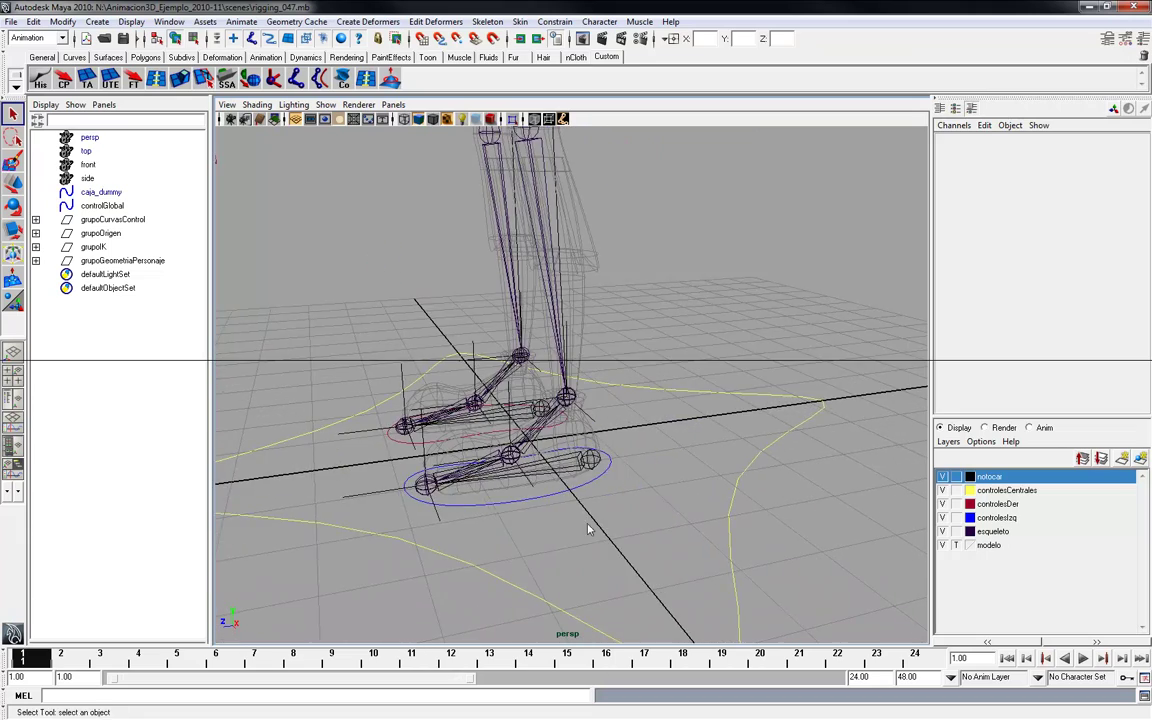
mouse_move(588, 530)
left_mouse_down("alt")
mouse_move(687, 463)
mouse_move(596, 459)
left_mouse_up("alt")
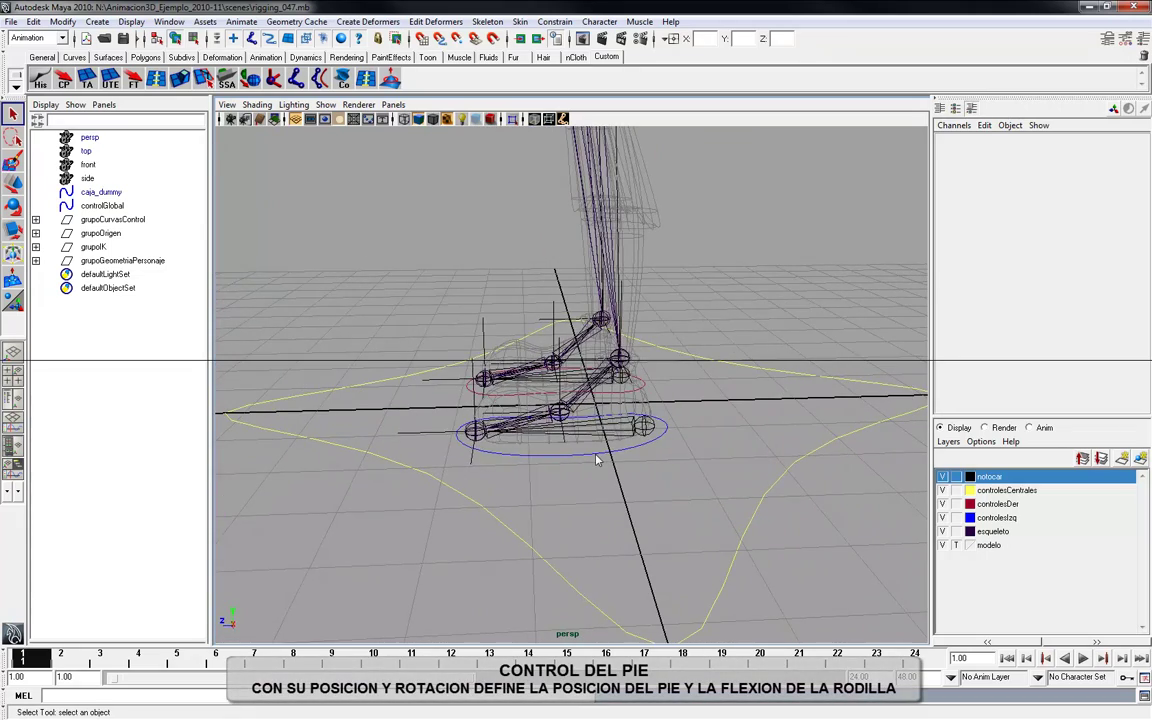
Step: Move controlIzqPie to bend the left leg, then undo it back to rest
left_click(596, 459)
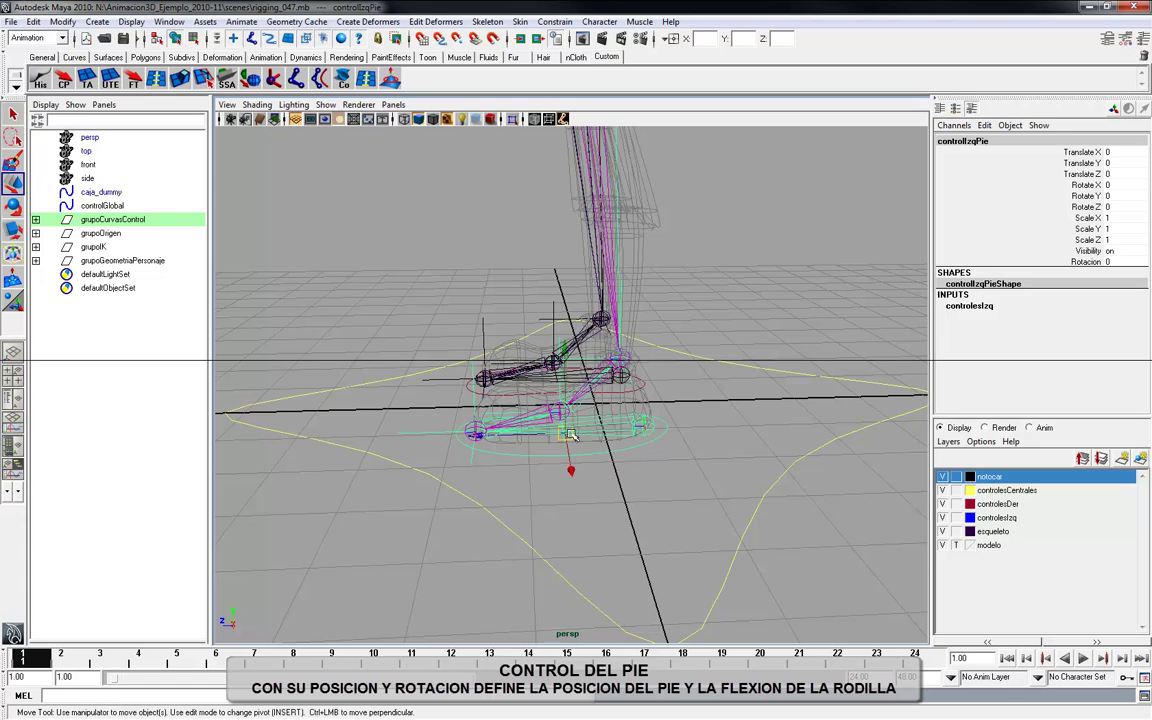
left_click_drag(567, 418, 677, 443)
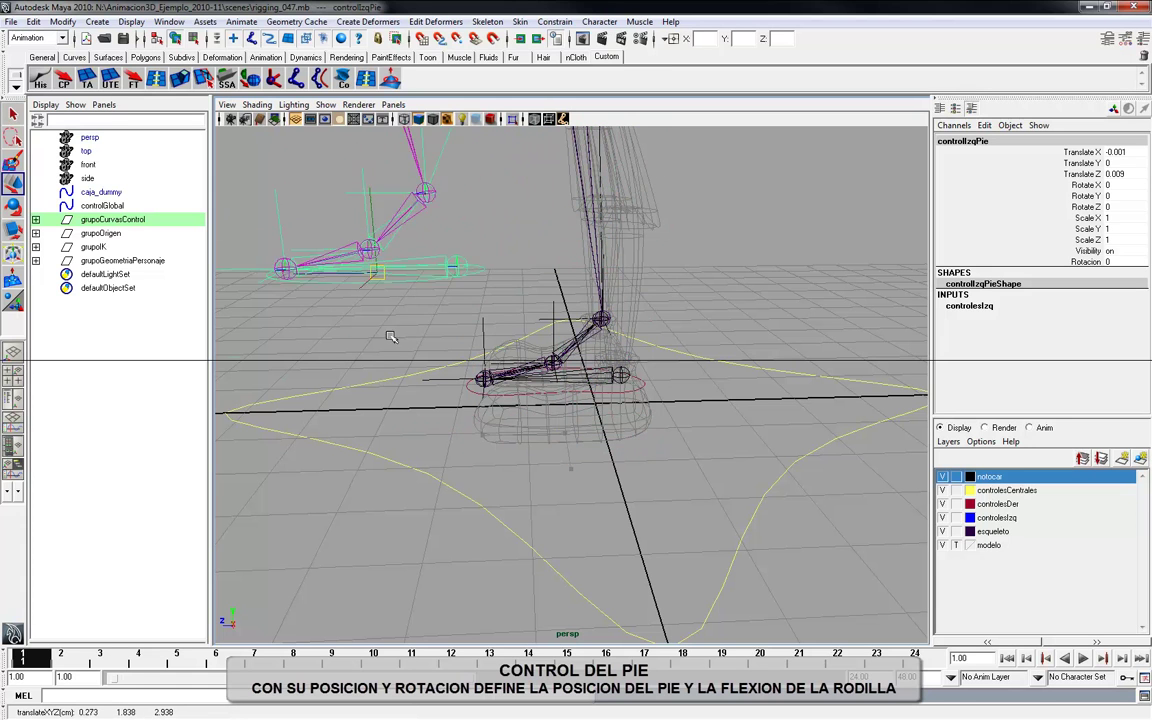
key("ctrl+z")
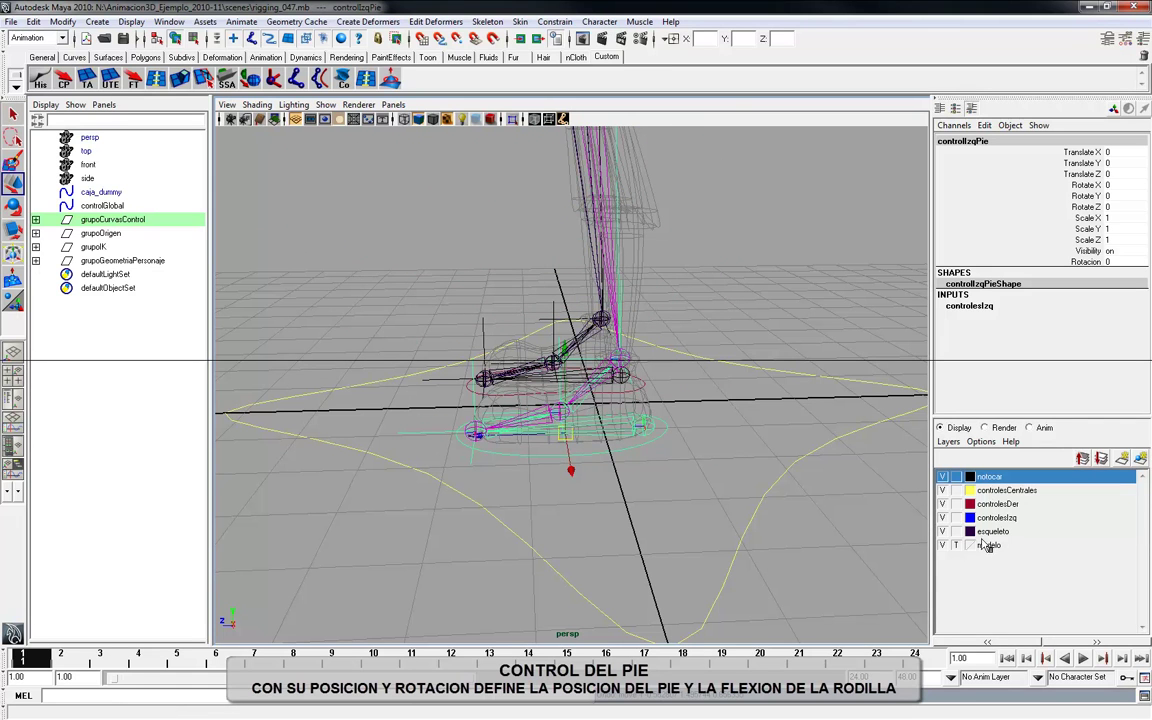
Step: Hide the modelo layer and raise the foot control again to flex the knee
left_click(944, 546)
mouse_move(477, 522)
left_mouse_down("alt")
mouse_move(567, 460)
mouse_move(467, 420)
mouse_move(560, 470)
left_mouse_up("alt")
key("ctrl+z")
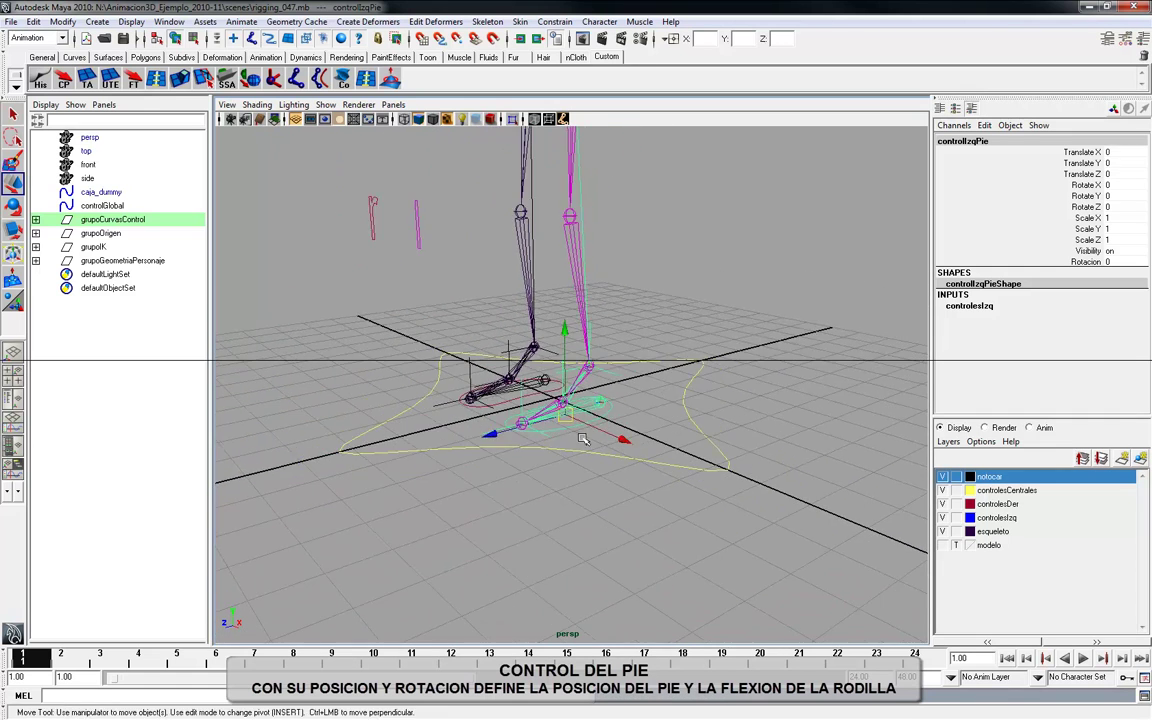
middle_click_drag(560, 470, 541, 484, "alt")
mouse_move(541, 484)
left_mouse_down("alt")
mouse_move(510, 537)
mouse_move(463, 419)
mouse_move(403, 406)
mouse_move(690, 418)
mouse_move(386, 417)
mouse_move(521, 429)
left_mouse_up("alt")
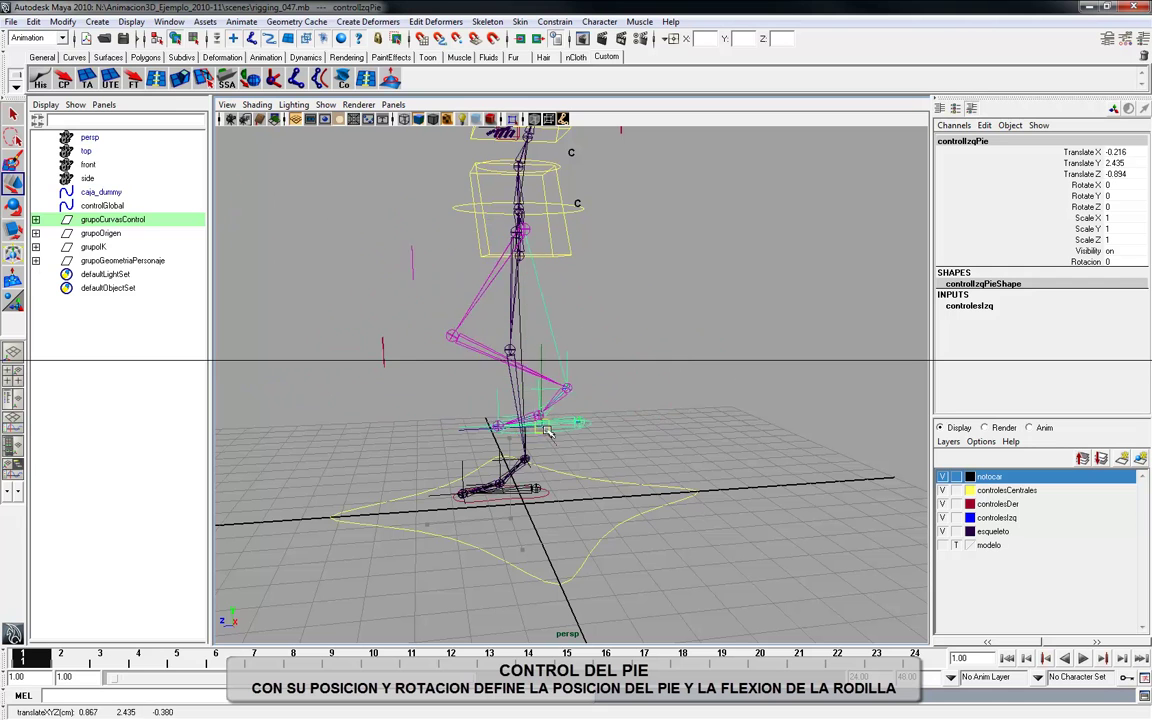
mouse_move(513, 474)
left_mouse_down()
mouse_move(505, 480)
mouse_move(571, 363)
left_mouse_up()
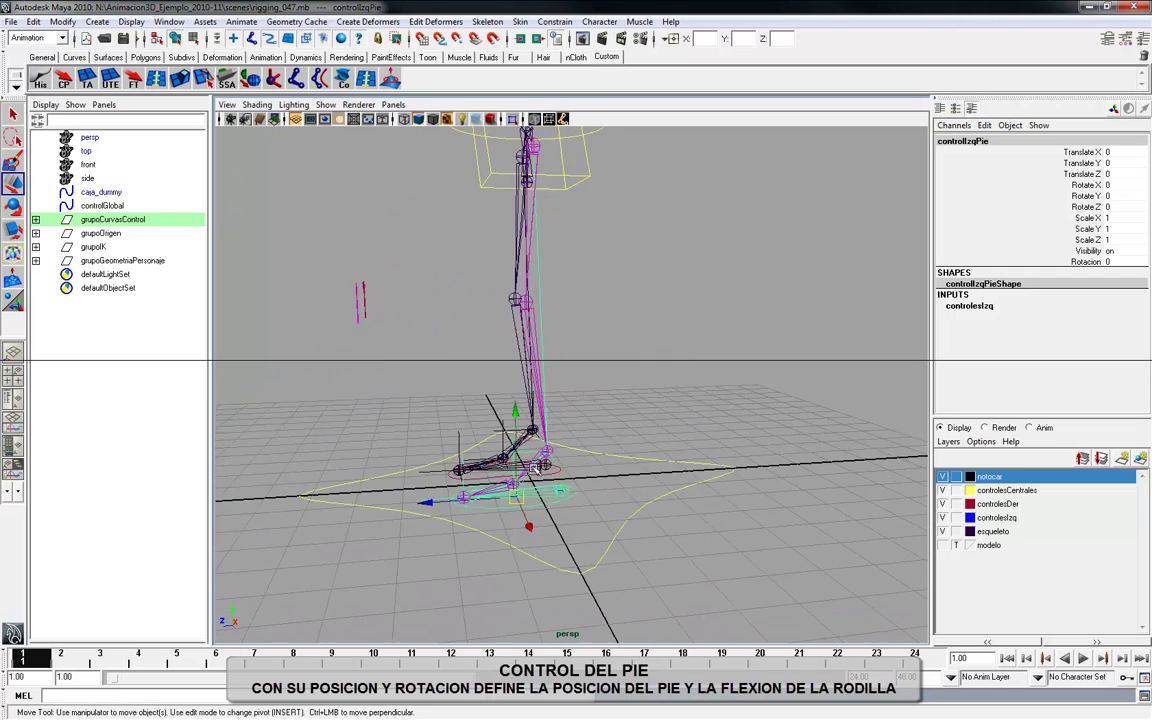
right_click_drag(571, 363, 743, 497, "alt")
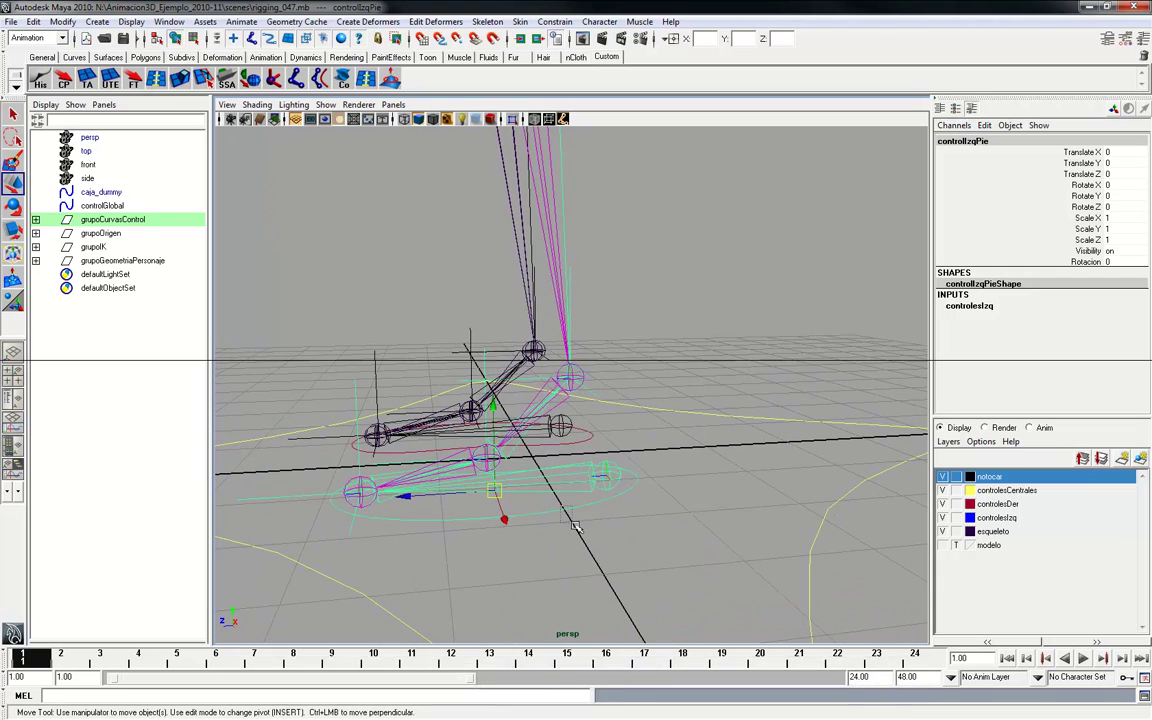
Step: Enter Rotacion values -10, 0, 5, 10 and 0 to roll the foot
left_click(1111, 262)
type("-10")
key("Return")
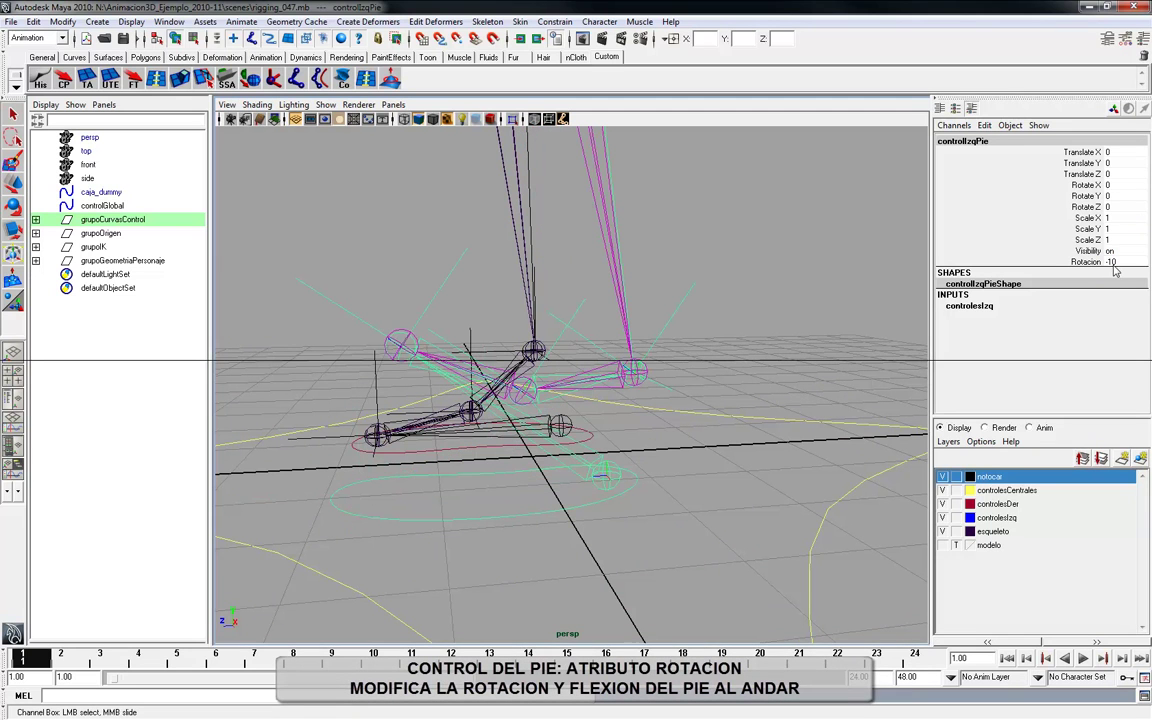
left_click(1113, 262)
type("0")
key("Return")
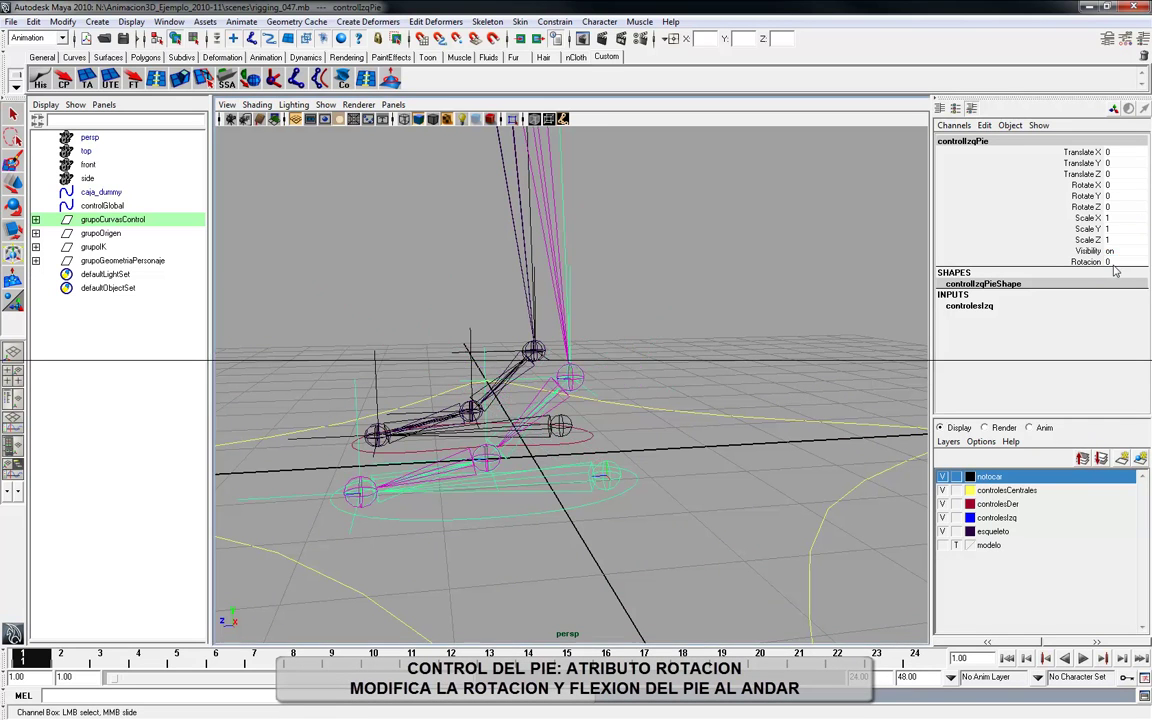
left_click(1115, 262)
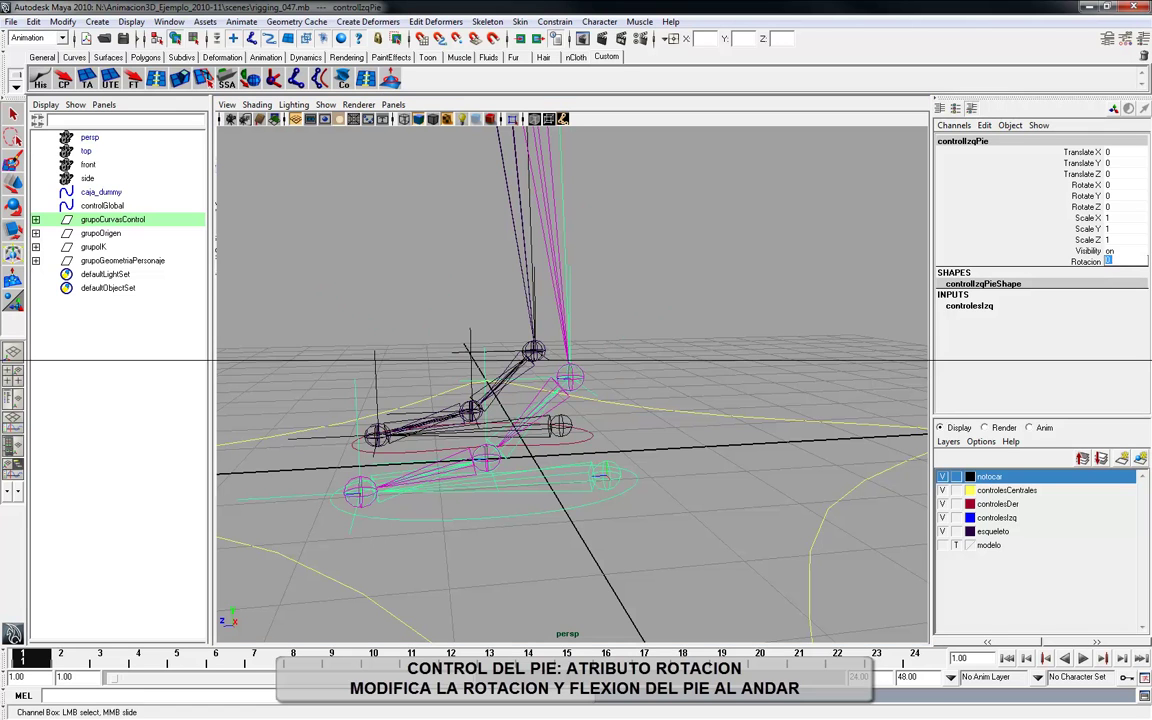
type("5")
key("Return")
double_click(1116, 262)
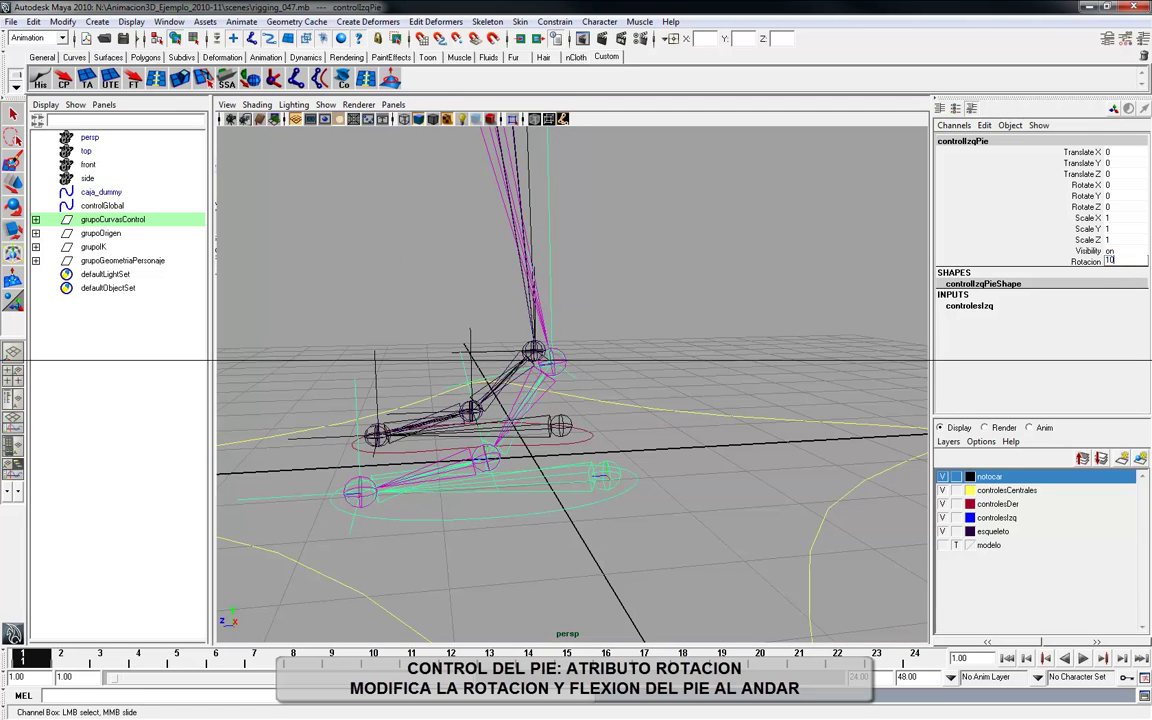
key("Return")
double_click(1116, 262)
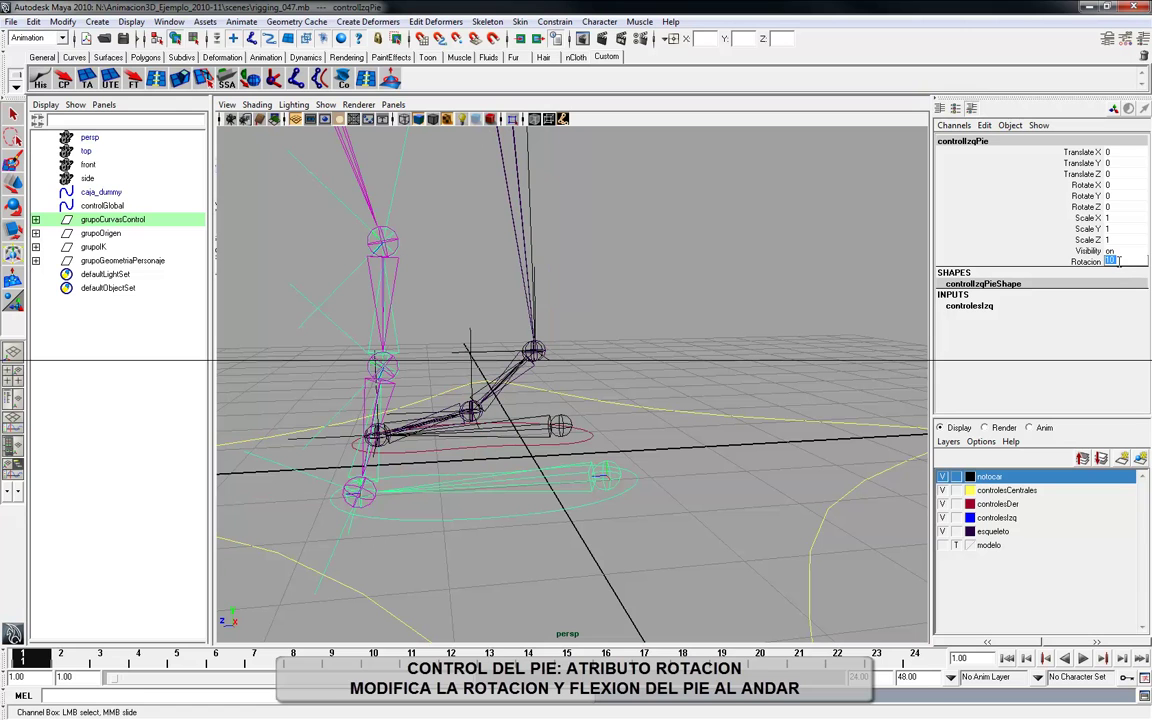
type("0")
key("Return")
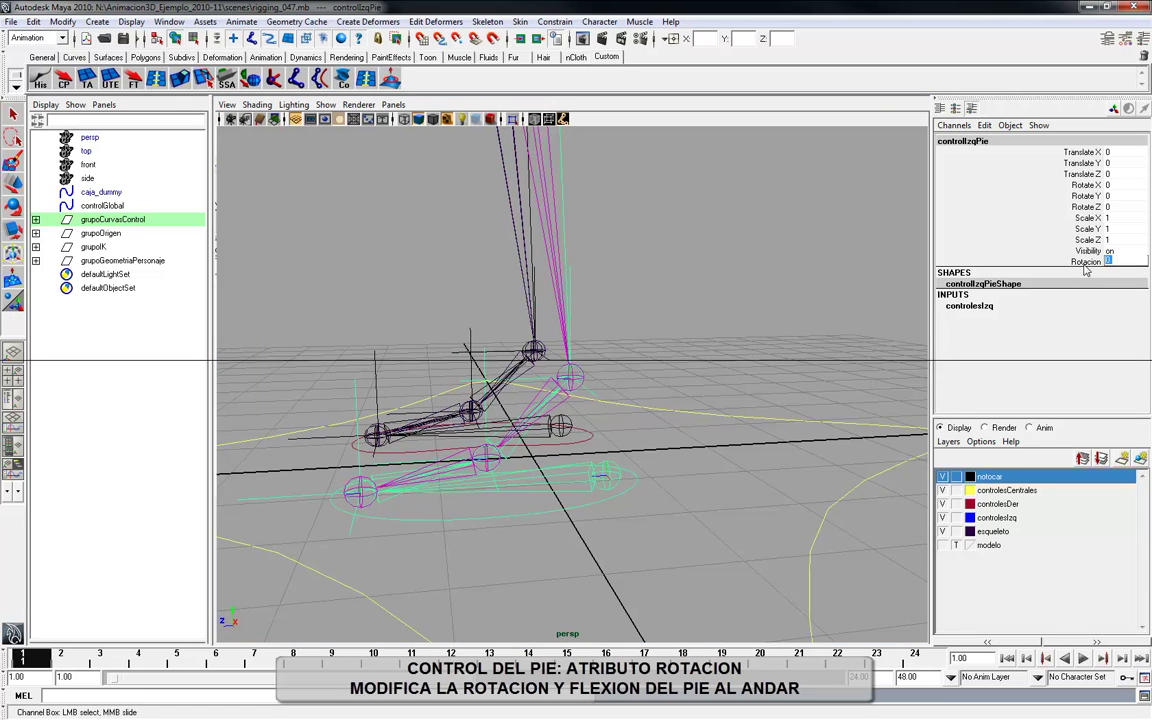
key("Return")
Step: Scrub Rotacion with the virtual slider between about -10 and 5 to flex the foot
right_click_drag(684, 263, 767, 268)
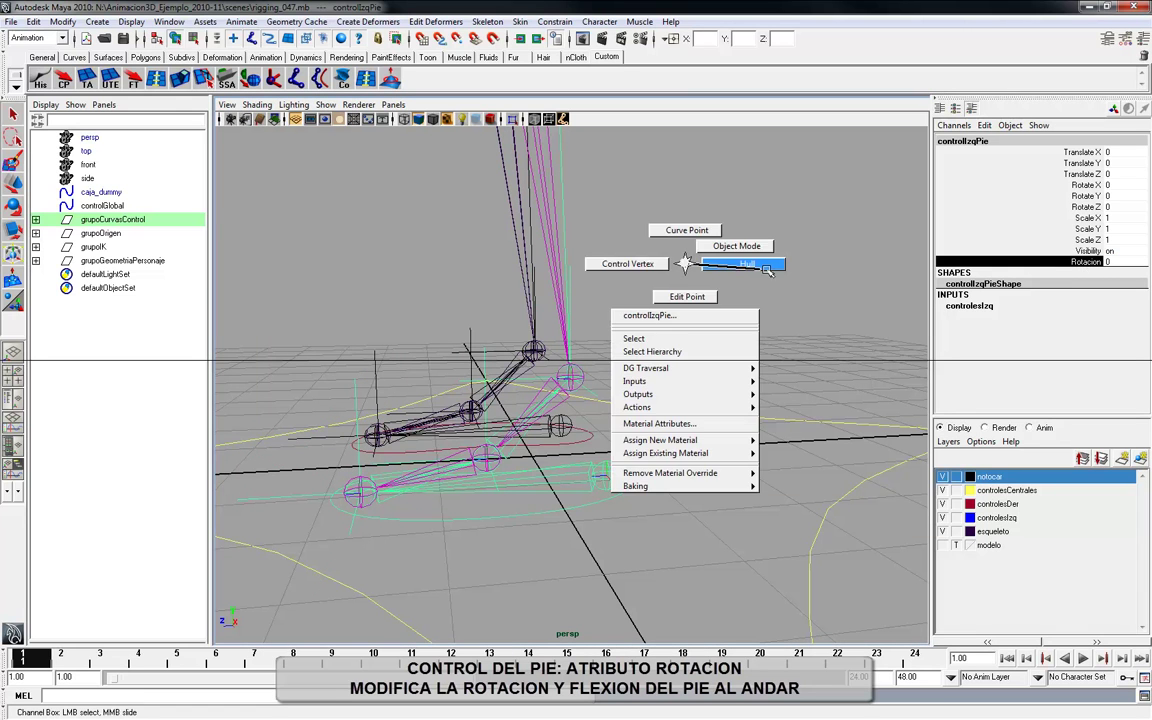
right_click_drag(680, 263, 680, 263)
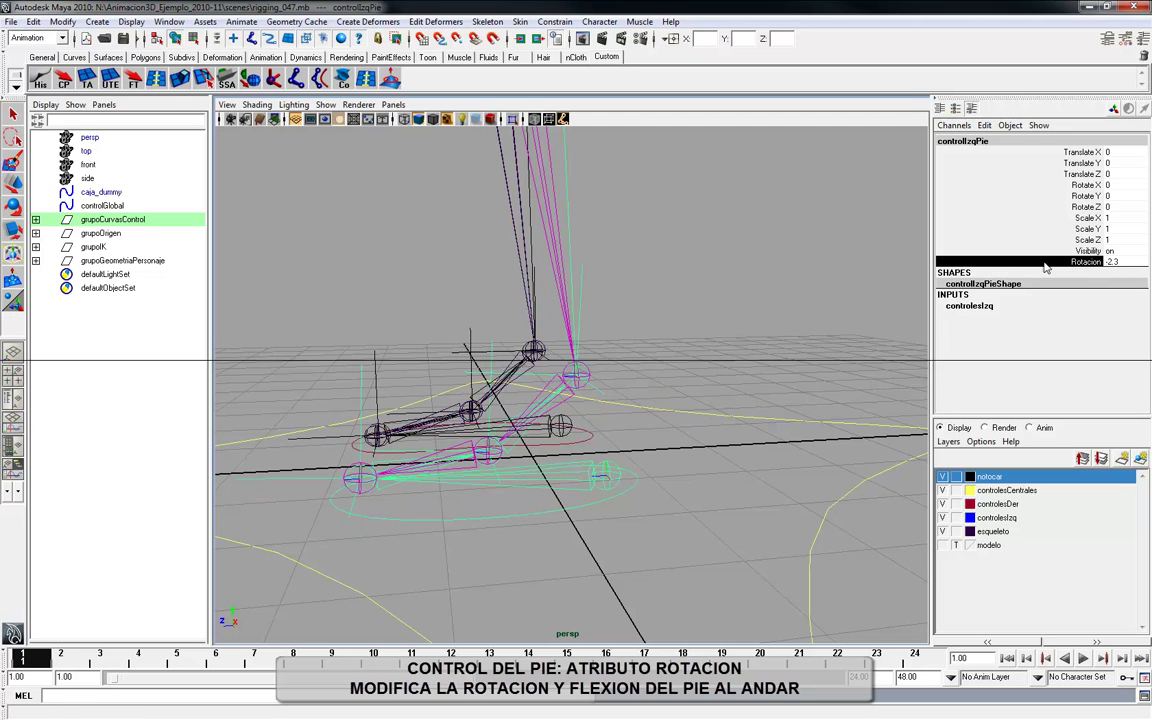
right_click_drag(1052, 266, 850, 262)
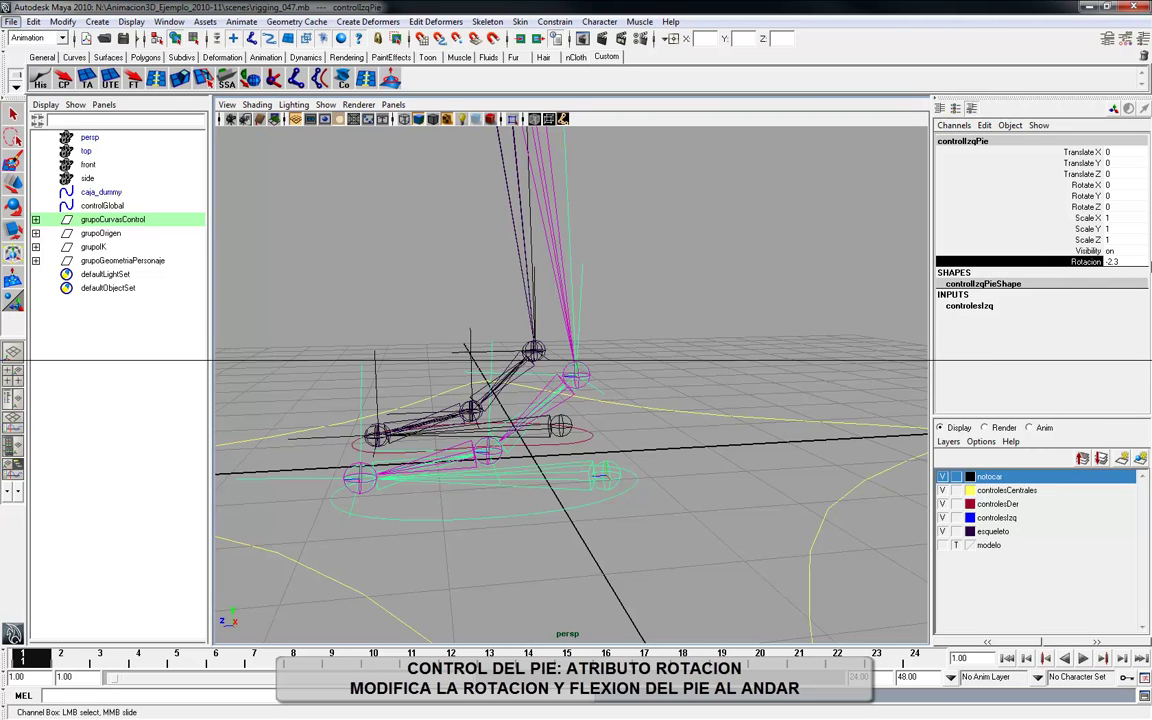
left_click(1110, 261)
left_click(1087, 262)
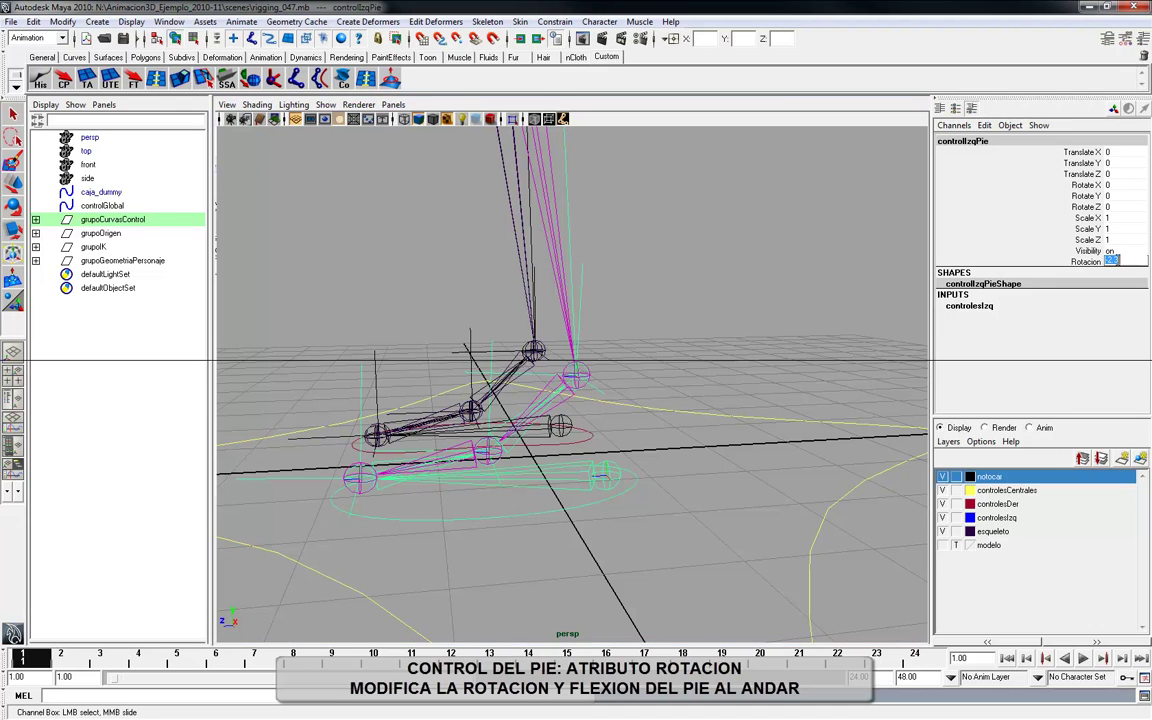
right_click_drag(1082, 266, 1088, 262)
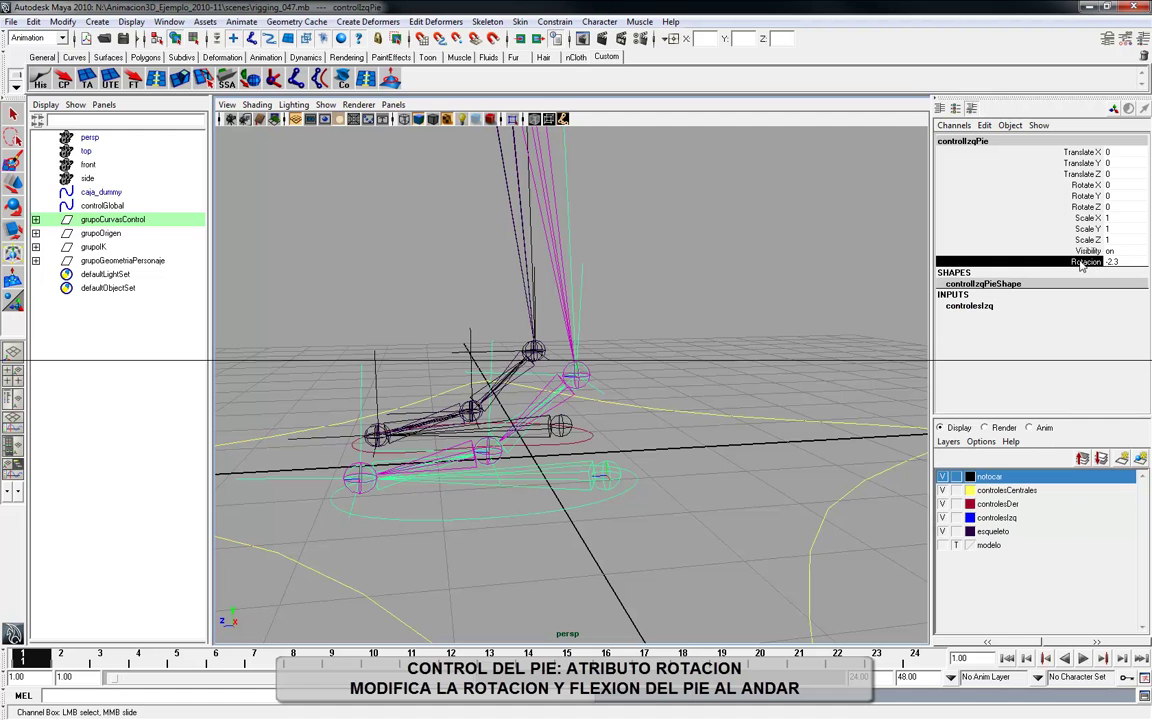
mouse_move(770, 255)
middle_mouse_down()
mouse_move(229, 262)
mouse_move(768, 282)
mouse_move(758, 256)
mouse_move(952, 284)
middle_mouse_up()
mouse_move(692, 286)
middle_mouse_down()
mouse_move(942, 291)
mouse_move(46, 301)
middle_mouse_up()
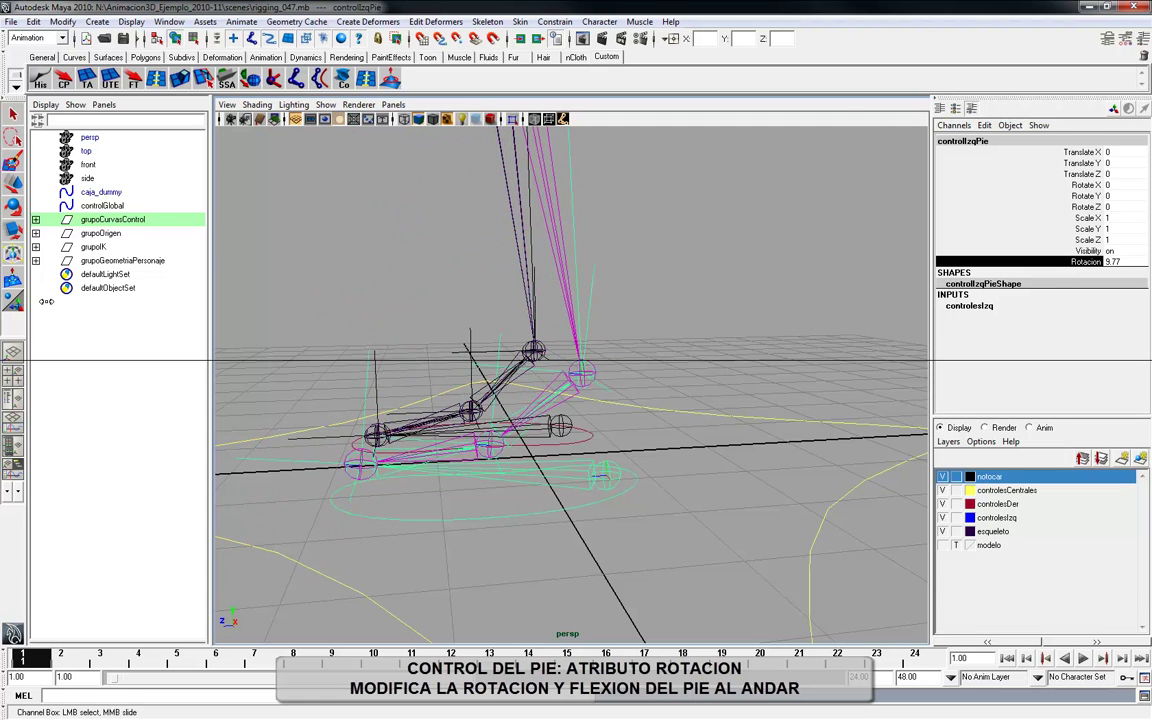
middle_click_drag(747, 305, 298, 299)
mouse_move(604, 301)
middle_mouse_down()
mouse_move(1002, 298)
mouse_move(632, 300)
middle_mouse_up()
left_click_drag(648, 296, 785, 227, "alt")
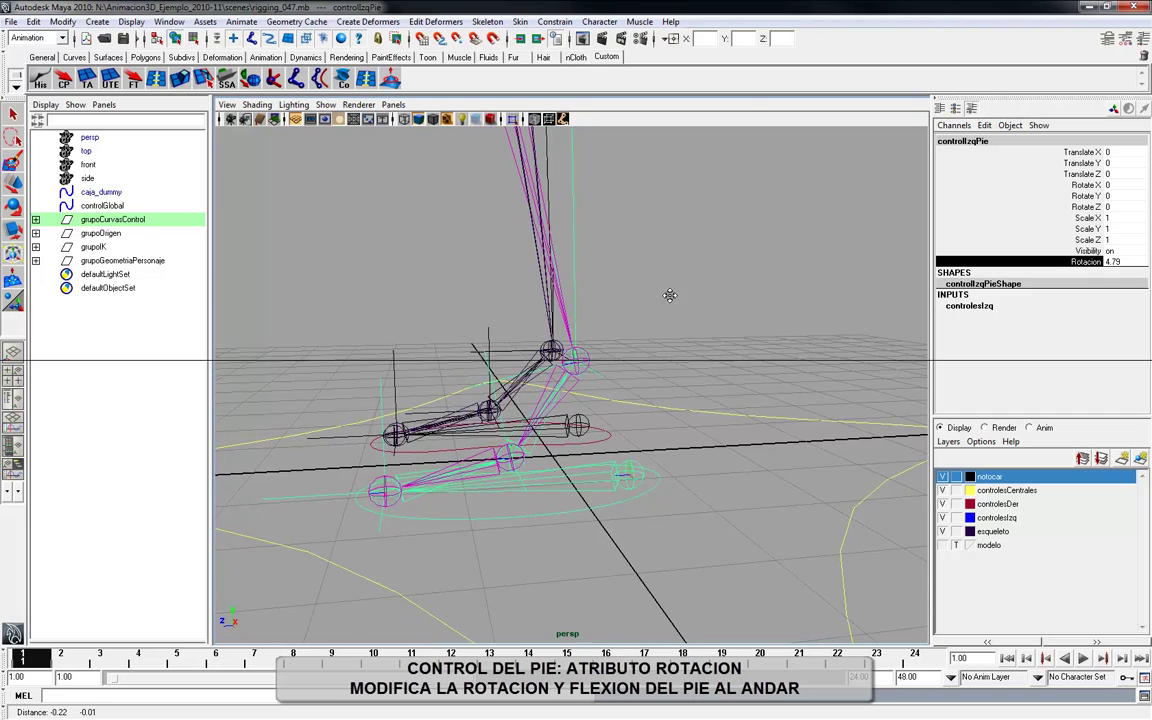
Step: Reset the foot's Rotacion attribute to 0
double_click(1117, 260)
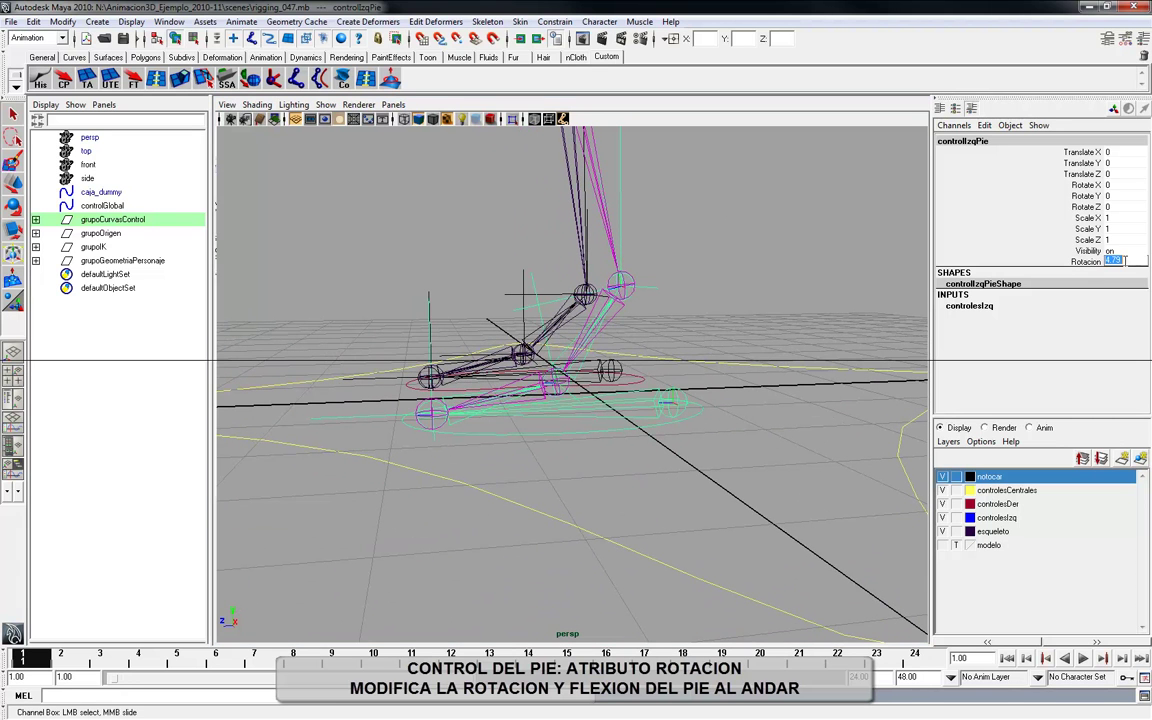
type("0")
key("Return")
left_click_drag(660, 242, 562, 298, "alt")
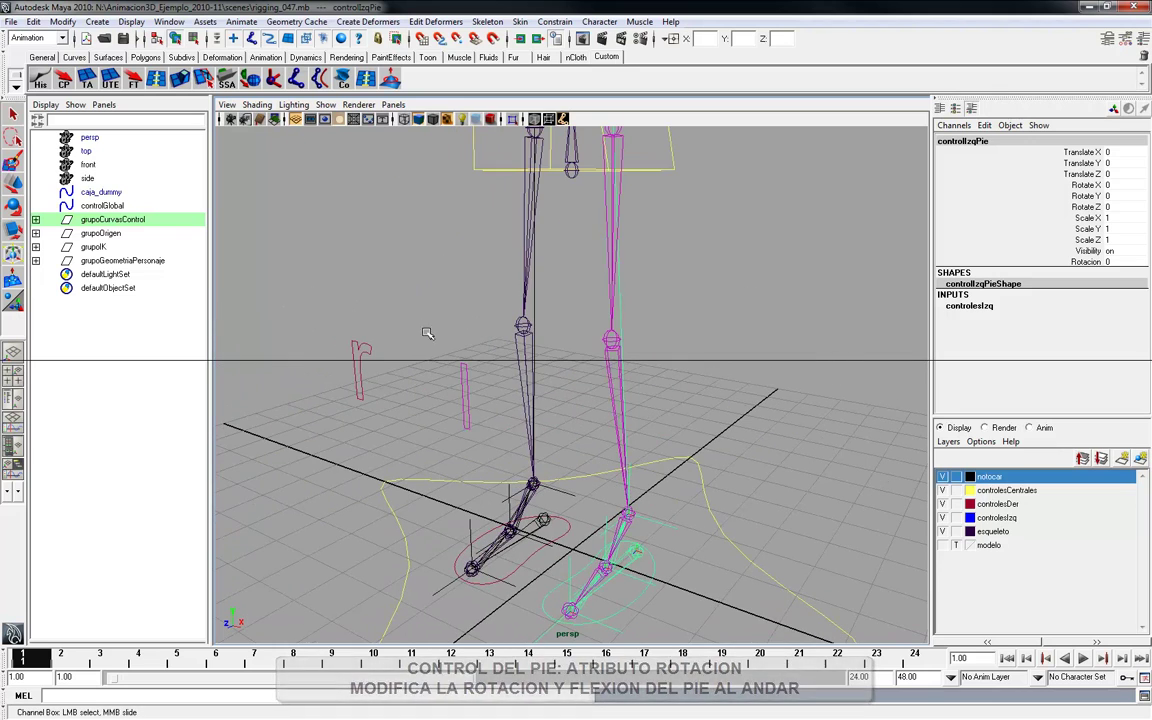
Step: Slide controlIzqRodilla far along X so the left knee turns toward it
left_click_drag(464, 401, 575, 416, "alt")
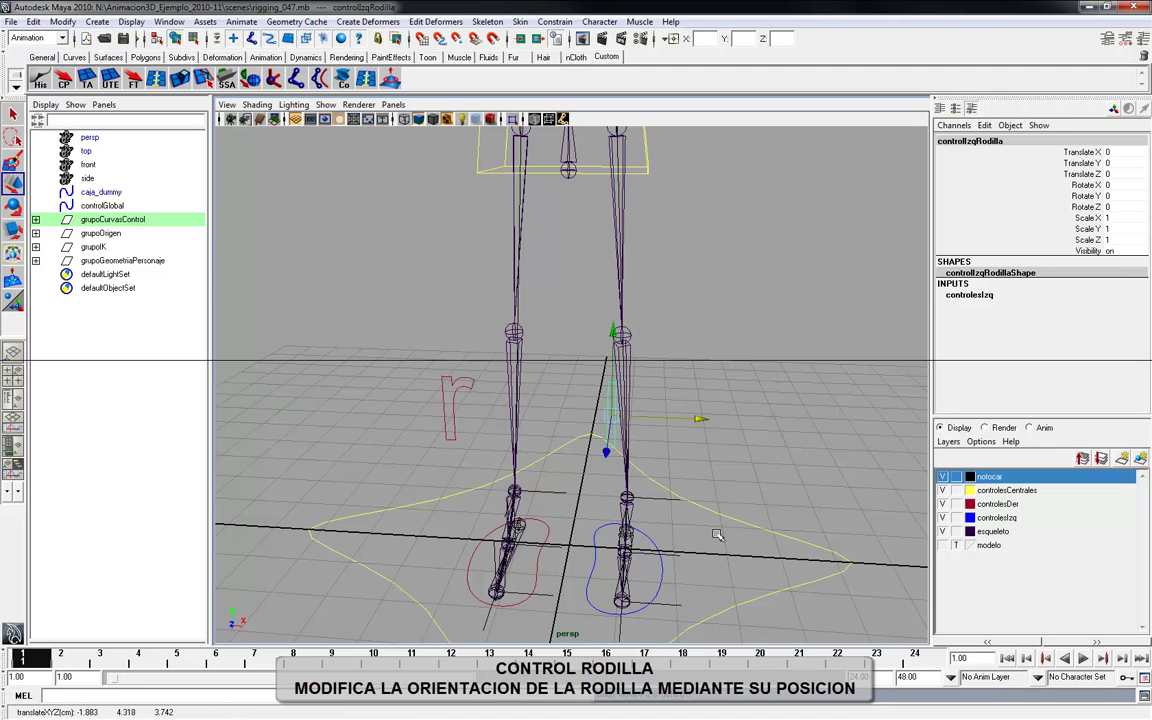
left_click_drag(717, 535, 655, 569, "alt")
left_click(637, 565)
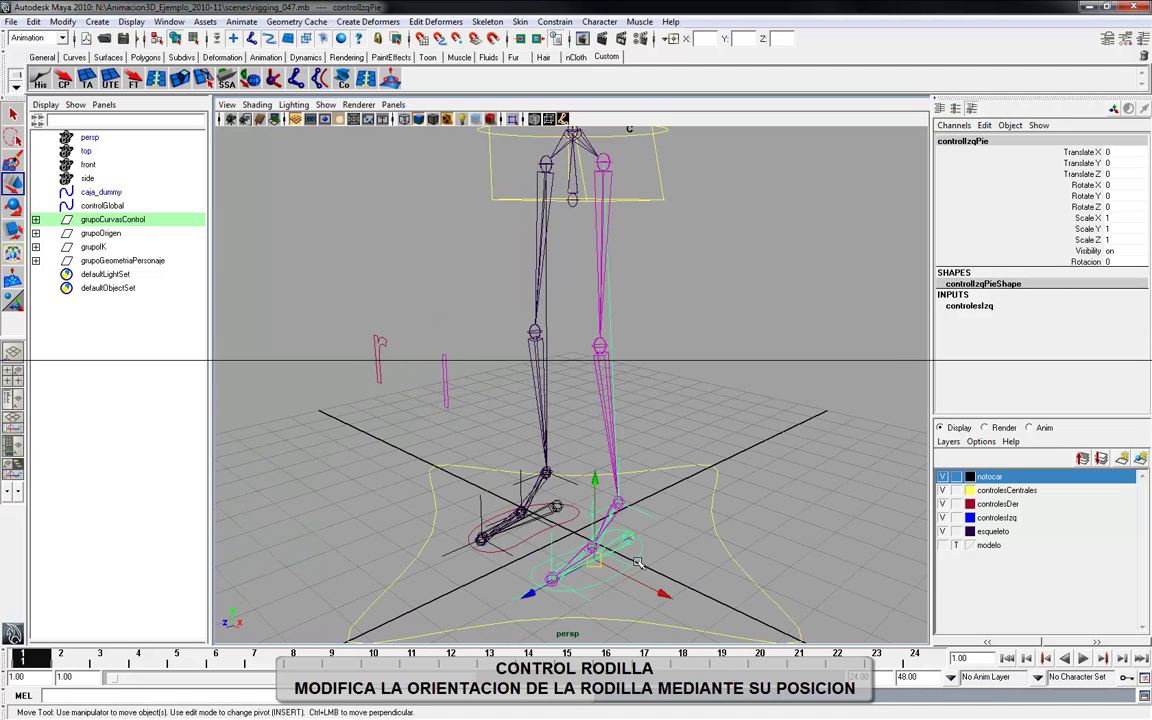
left_click_drag(534, 428, 540, 368, "alt")
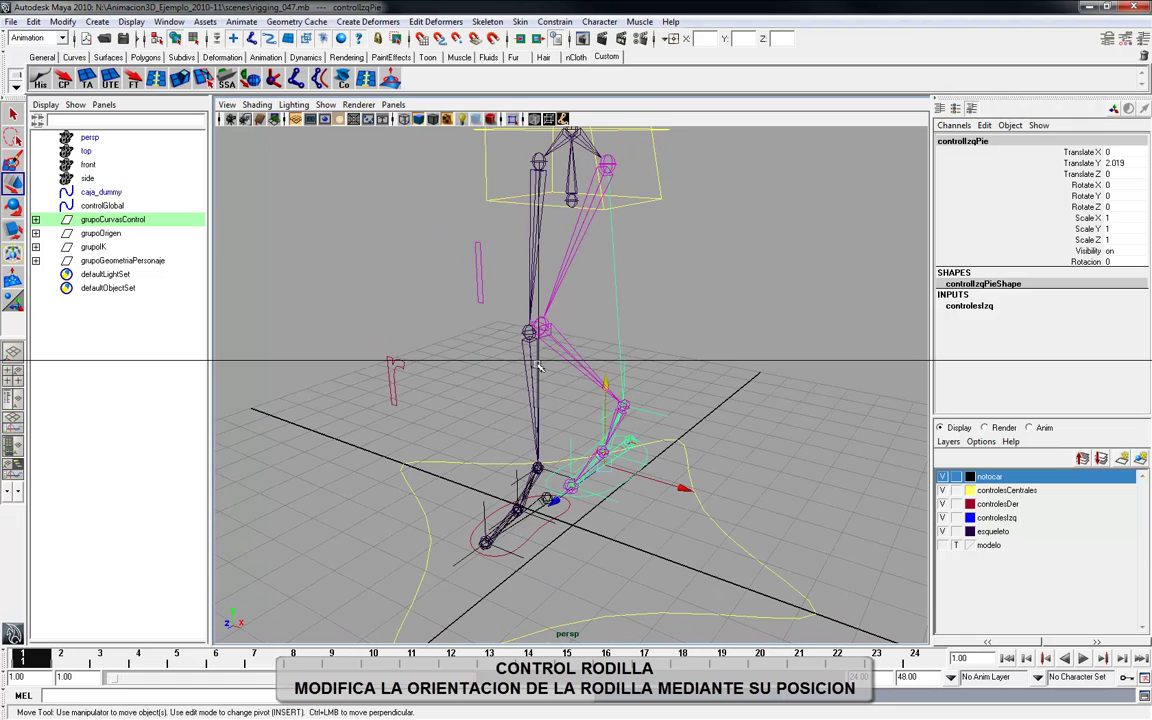
left_click(477, 266)
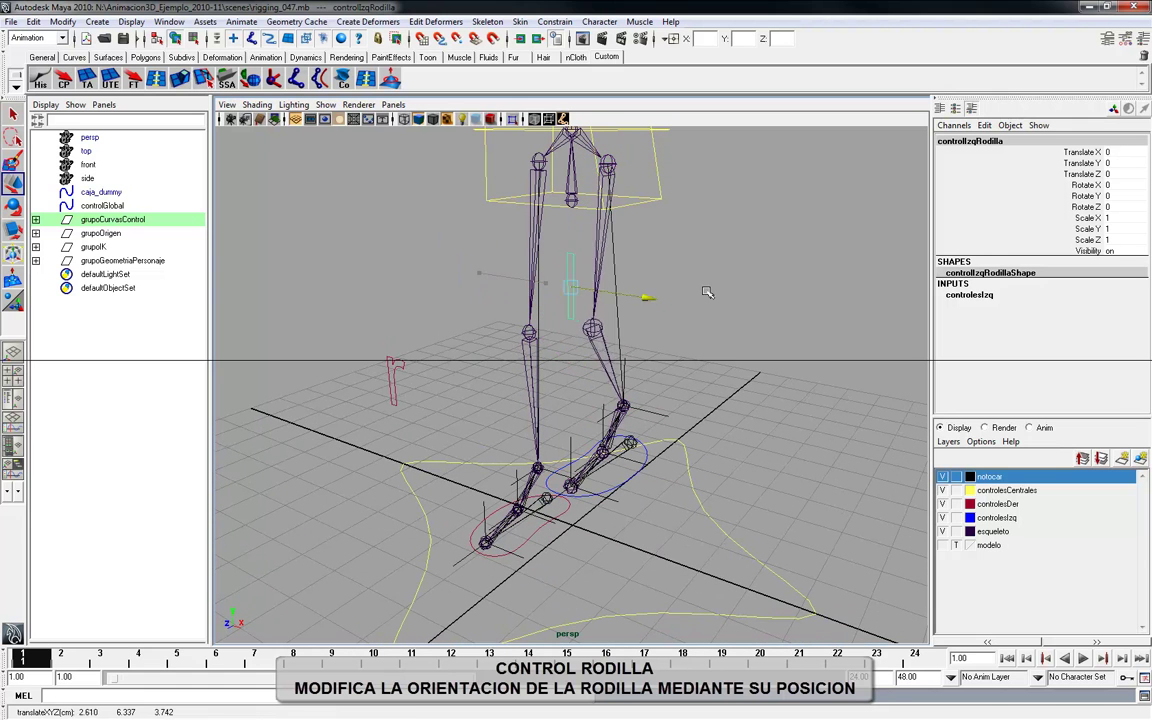
middle_click_drag(519, 319, 800, 336)
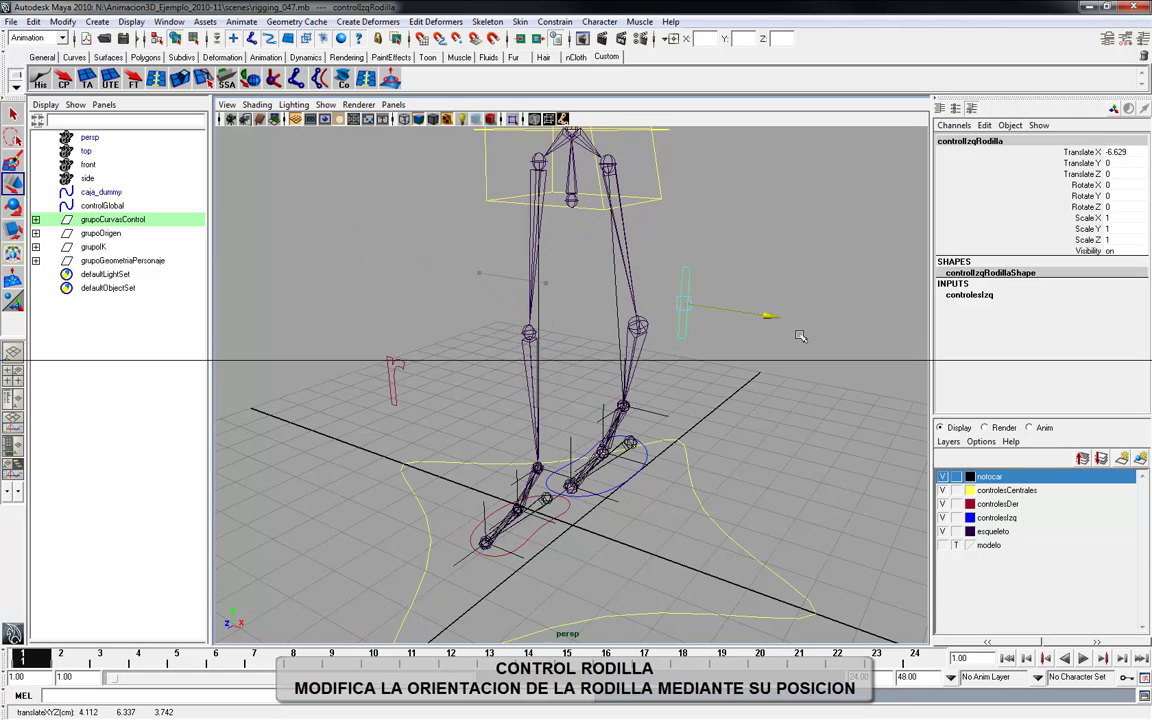
mouse_move(727, 365)
left_mouse_down("alt")
mouse_move(596, 386)
mouse_move(659, 437)
mouse_move(628, 395)
mouse_move(771, 213)
left_mouse_up("alt")
key("Right")
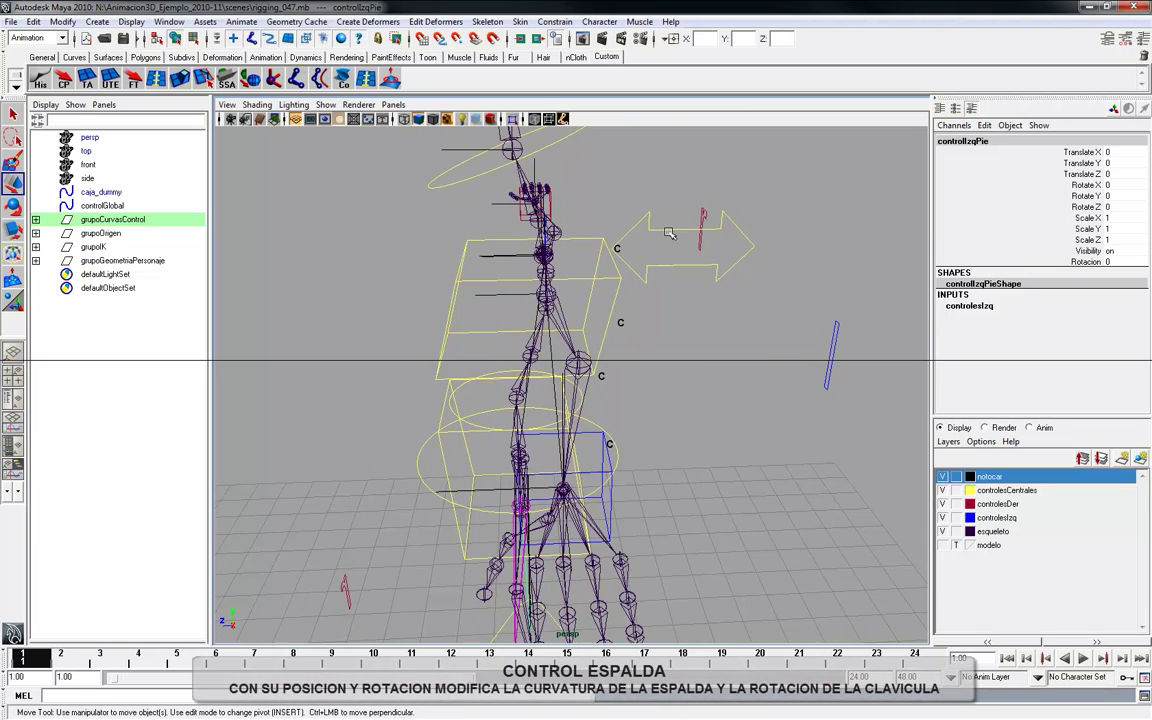
Step: Move controlEspalda along Z and undo, then rotate it around Y to turn the clavicles
left_click(641, 244)
left_click_drag(458, 256, 581, 274)
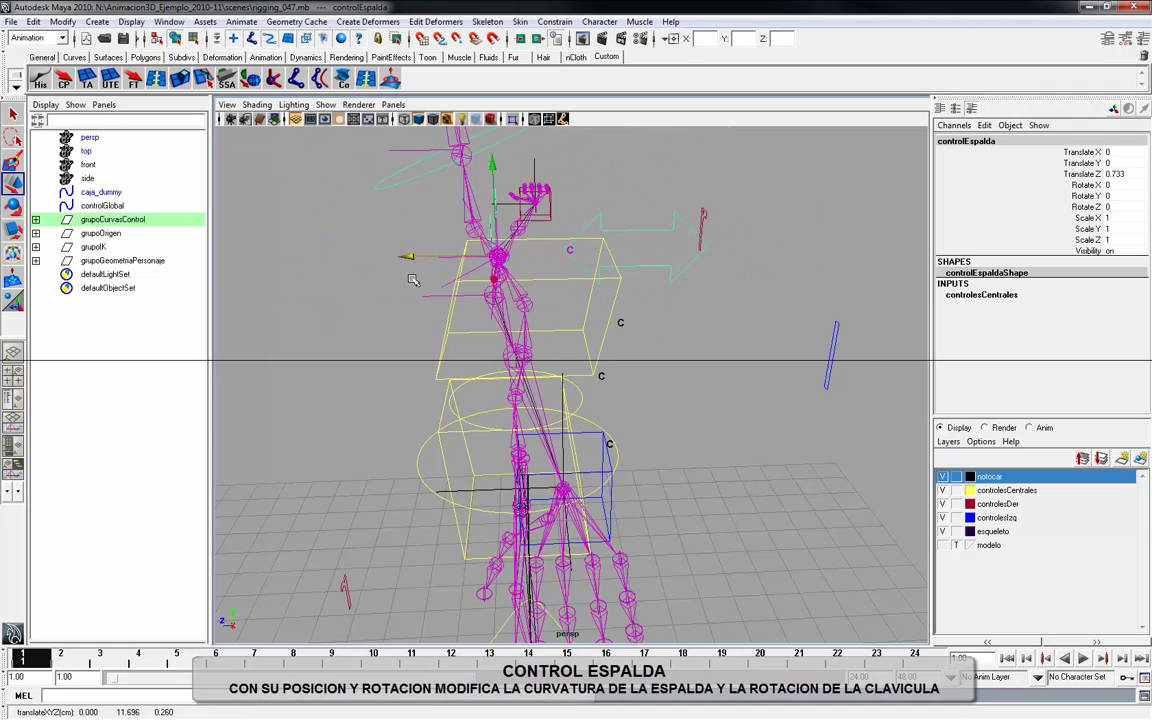
key("ctrl+z")
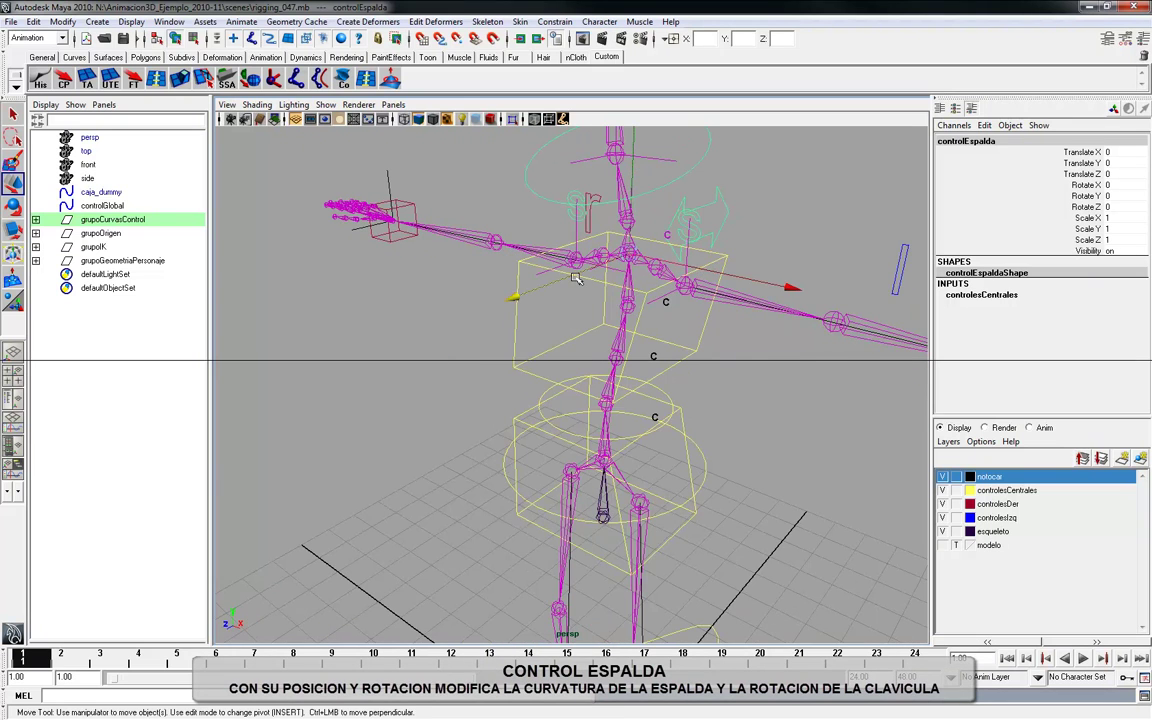
left_click_drag(513, 299, 516, 298)
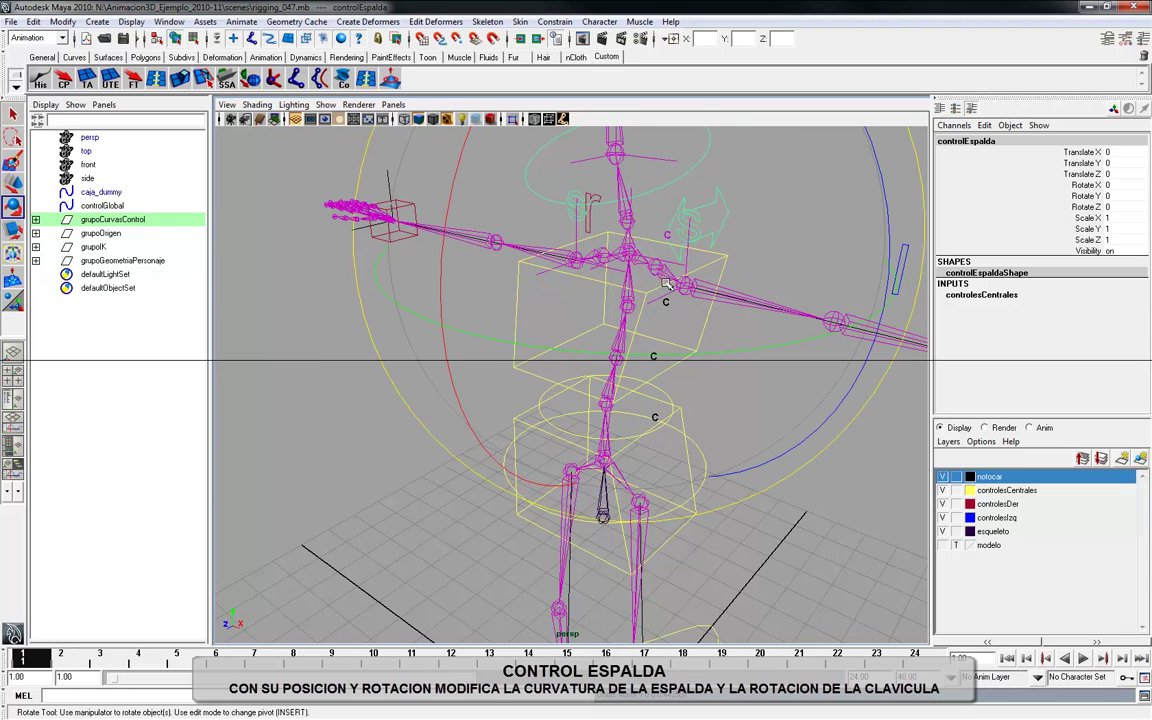
key("minus")
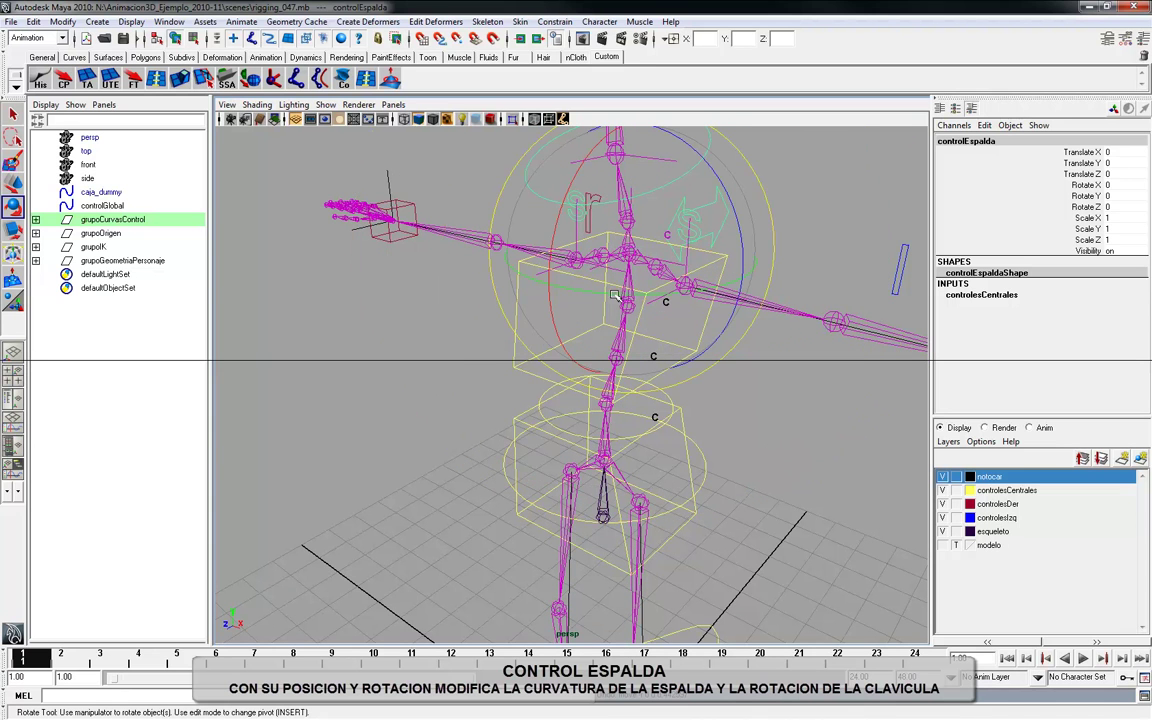
mouse_move(607, 296)
left_mouse_down()
mouse_move(485, 306)
mouse_move(651, 310)
left_mouse_up()
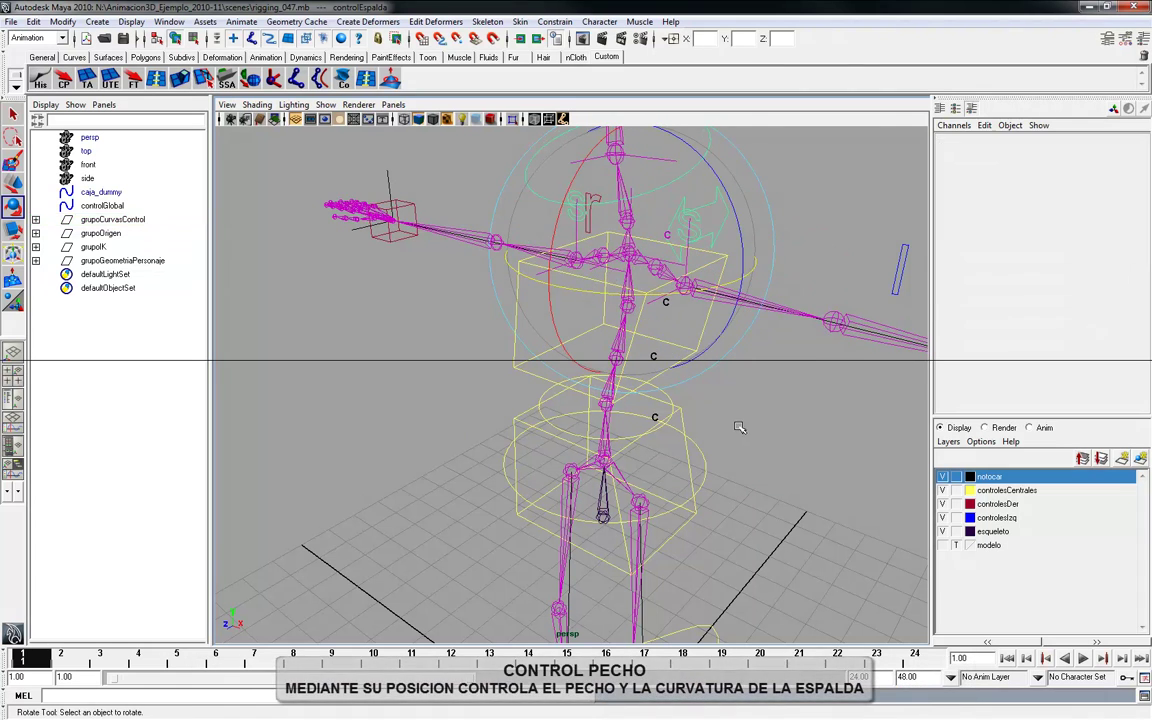
left_click(694, 344)
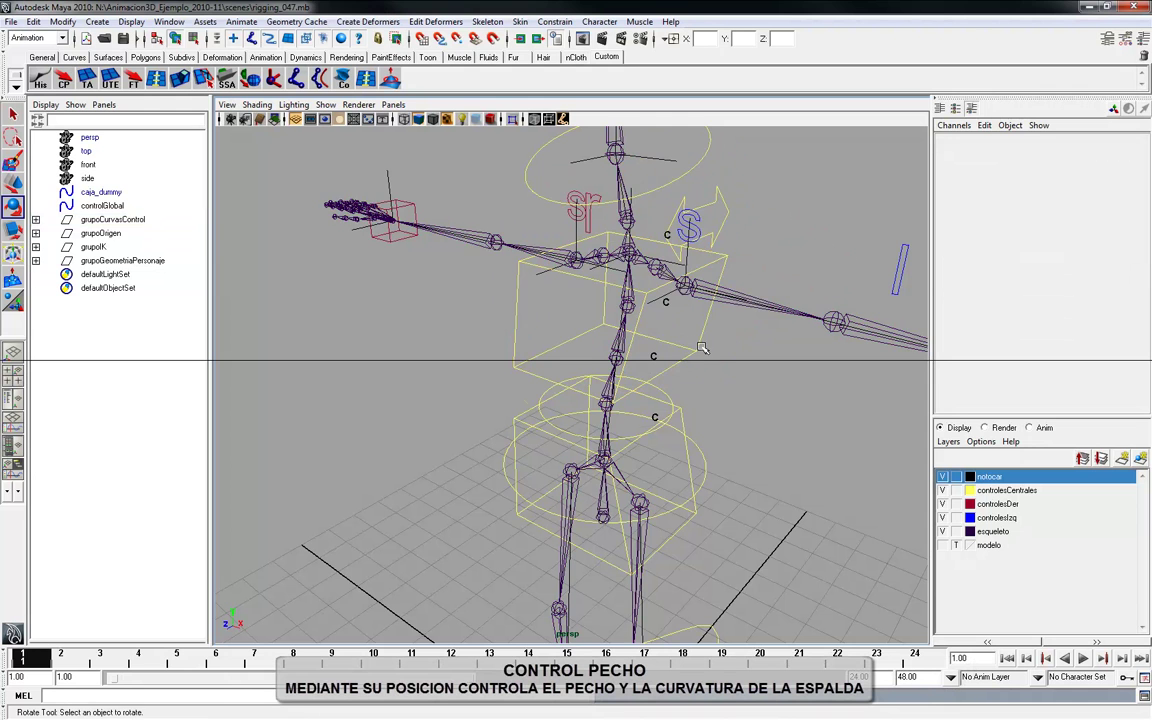
Step: Slide controlPecho back and forth along Z to bend the spine
left_click(702, 347)
key("w")
left_click_drag(546, 324, 594, 344)
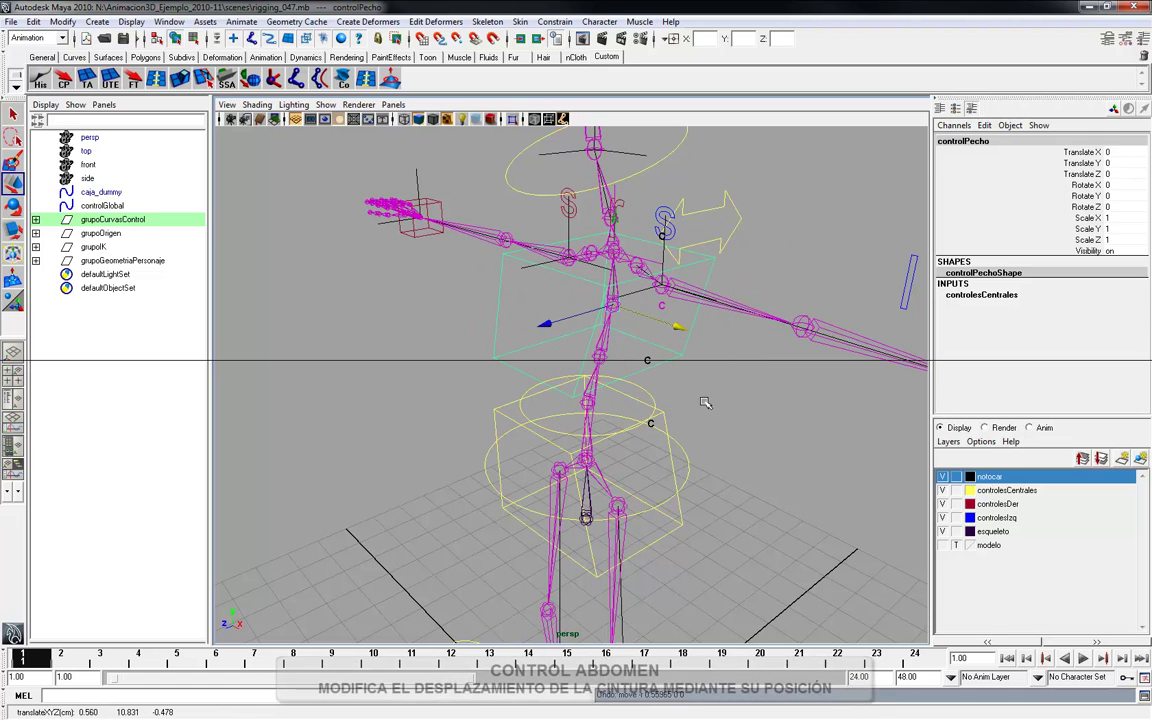
left_click(655, 397)
Step: Move controlAbdomen along X and Z to displace the waist
left_click(651, 397)
mouse_move(655, 437)
left_mouse_down()
mouse_move(728, 544)
mouse_move(537, 465)
left_mouse_up()
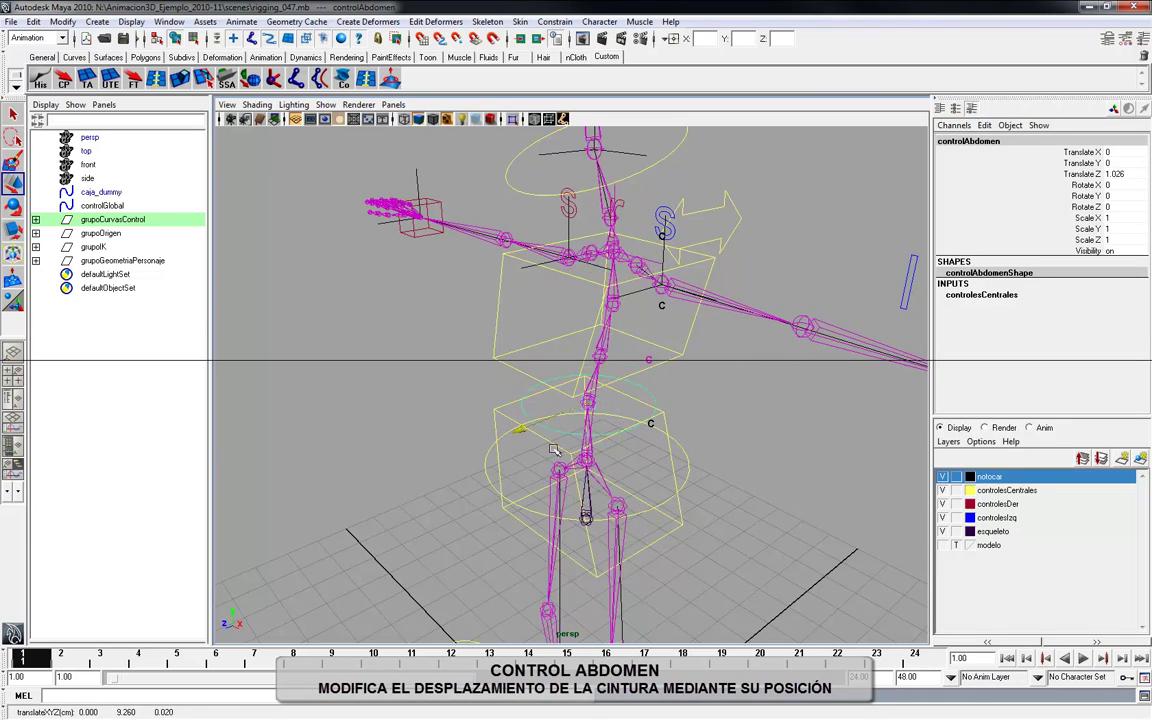
mouse_move(460, 476)
left_mouse_down()
mouse_move(460, 320)
mouse_move(459, 345)
left_mouse_up()
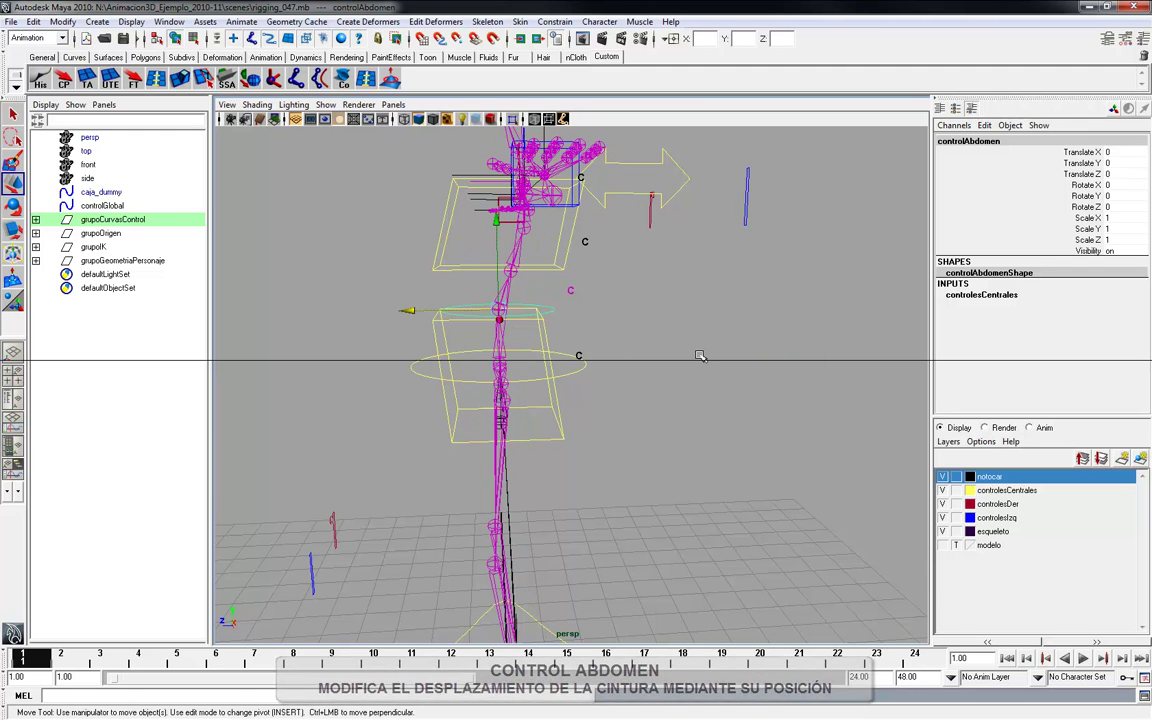
left_click(624, 347)
mouse_move(591, 340)
left_mouse_down("alt")
mouse_move(592, 360)
mouse_move(560, 362)
mouse_move(624, 405)
mouse_move(645, 378)
left_mouse_up("alt")
Step: Swing controlBalanceCadera sideways and back to center, shifting the hips laterally
left_click(600, 395)
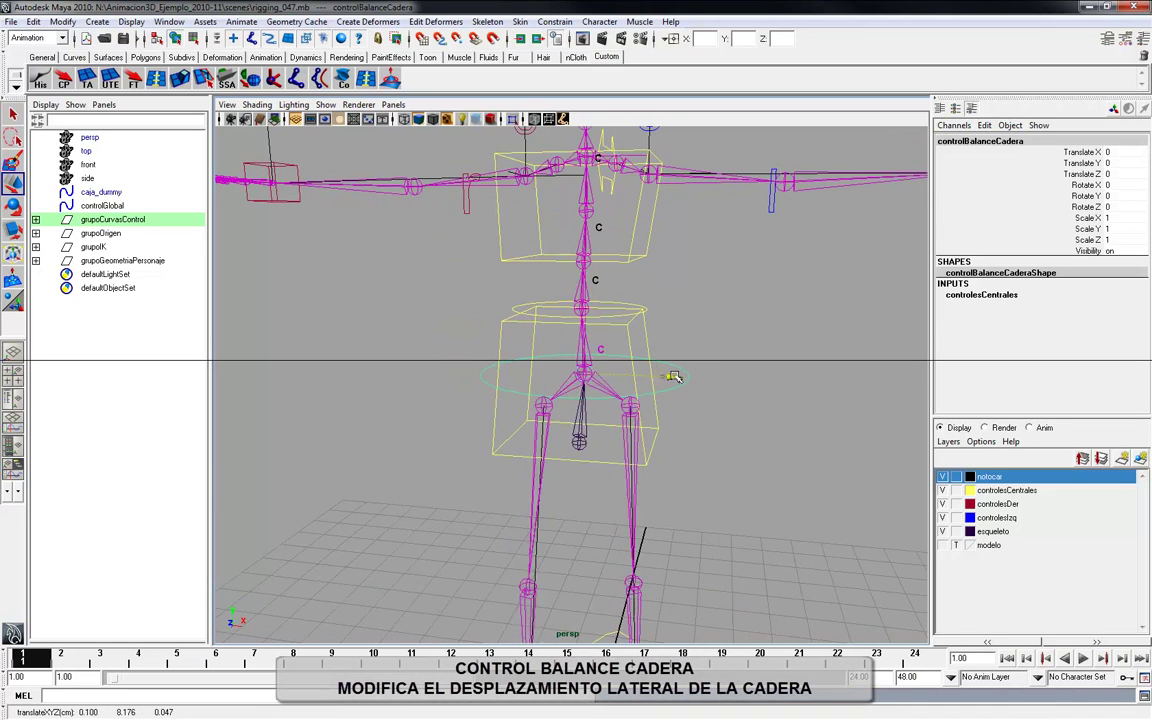
middle_click_drag(694, 391, 690, 398)
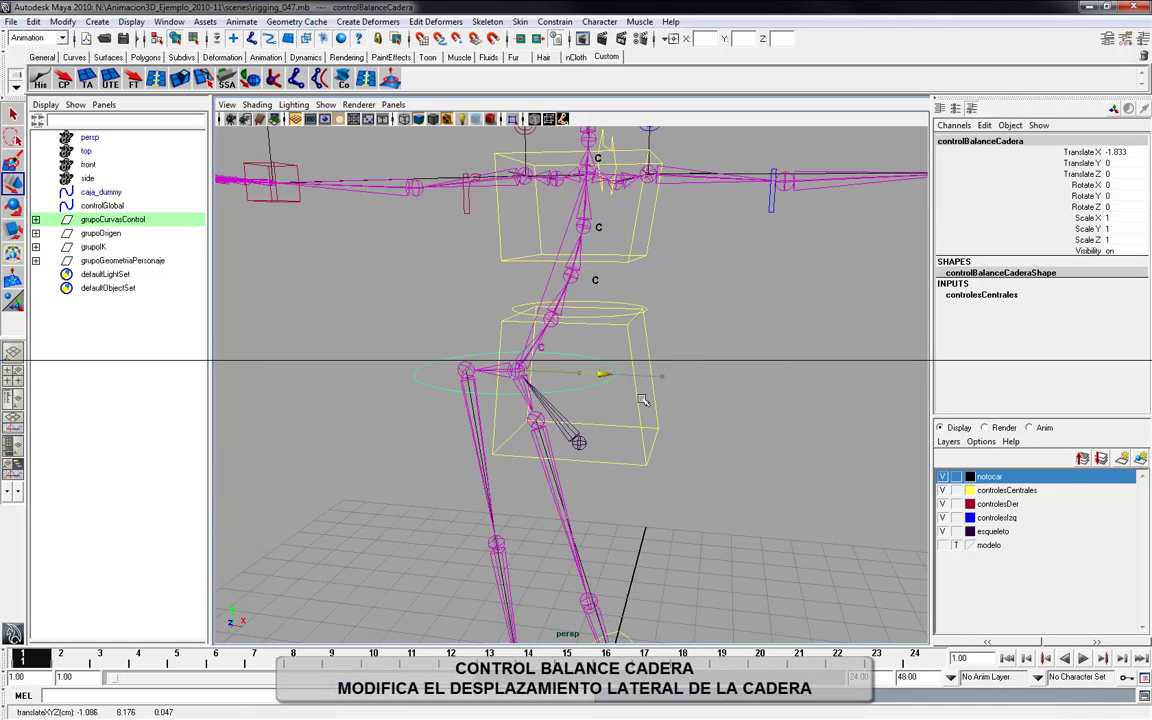
mouse_move(690, 398)
left_mouse_down("alt")
mouse_move(701, 407)
mouse_move(363, 398)
mouse_move(427, 399)
mouse_move(426, 374)
left_mouse_up("alt")
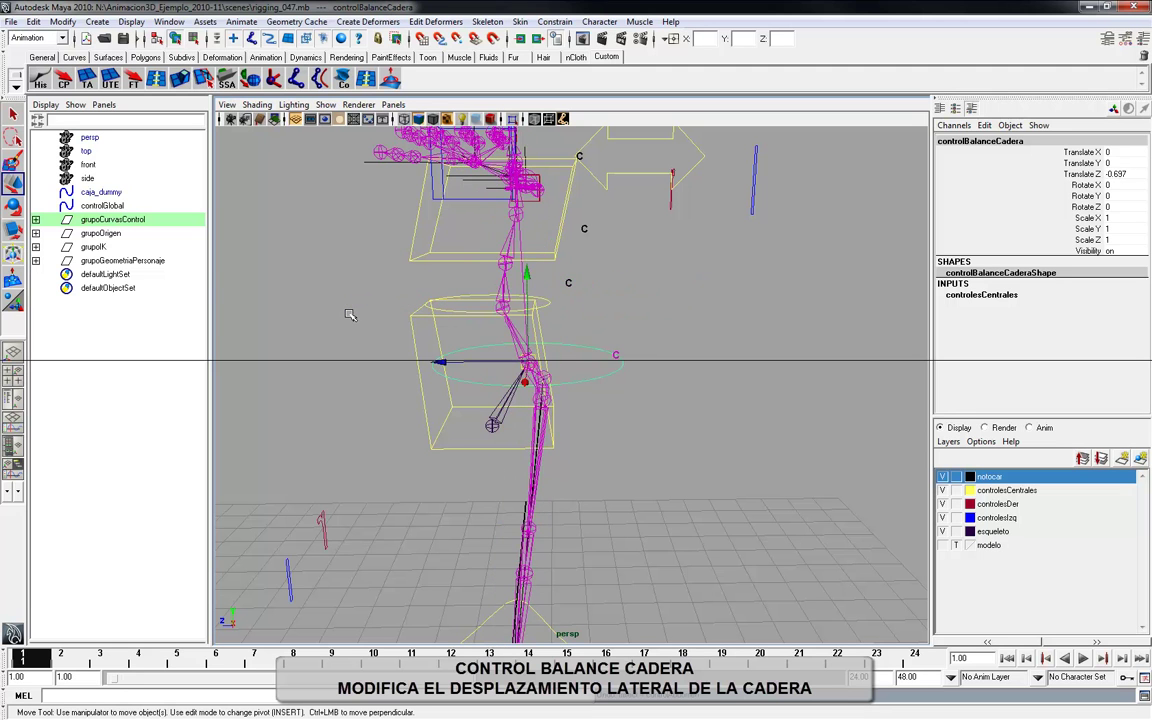
mouse_move(355, 317)
left_mouse_down("alt")
mouse_move(620, 345)
mouse_move(510, 427)
left_mouse_up("alt")
Step: Move controlCadera down to crouch the skeleton, then undo to reset its position
left_click(620, 345)
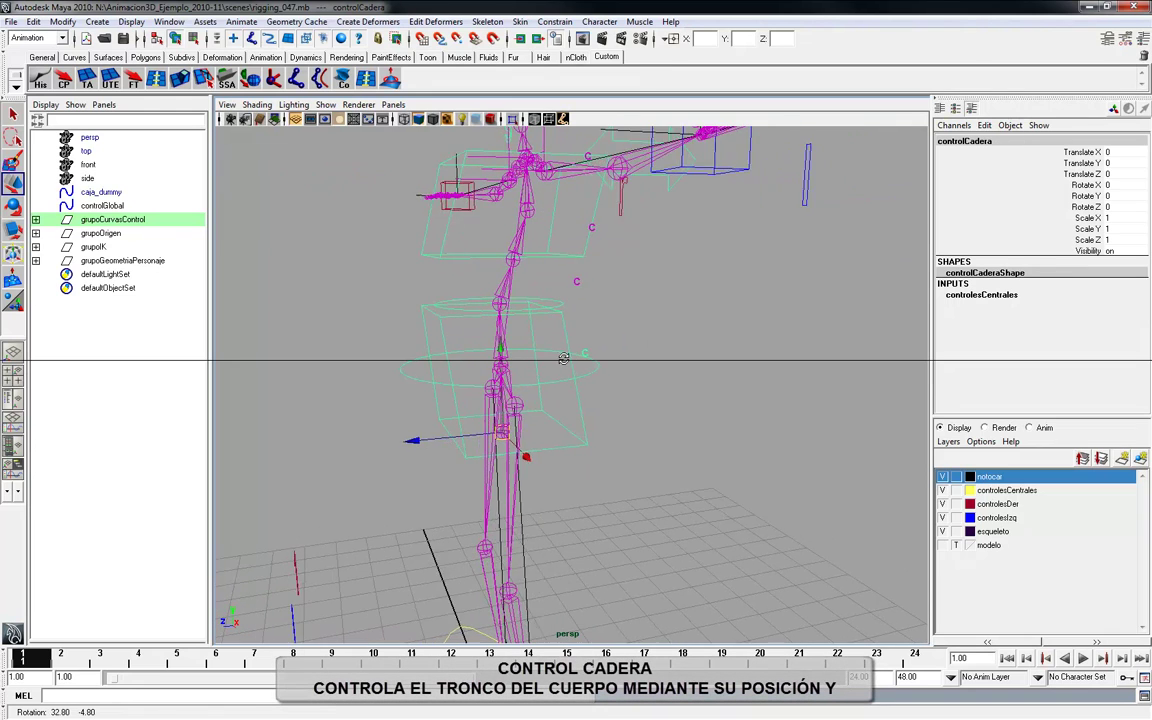
mouse_move(493, 362)
left_mouse_down()
mouse_move(513, 480)
mouse_move(568, 369)
mouse_move(499, 320)
left_mouse_up()
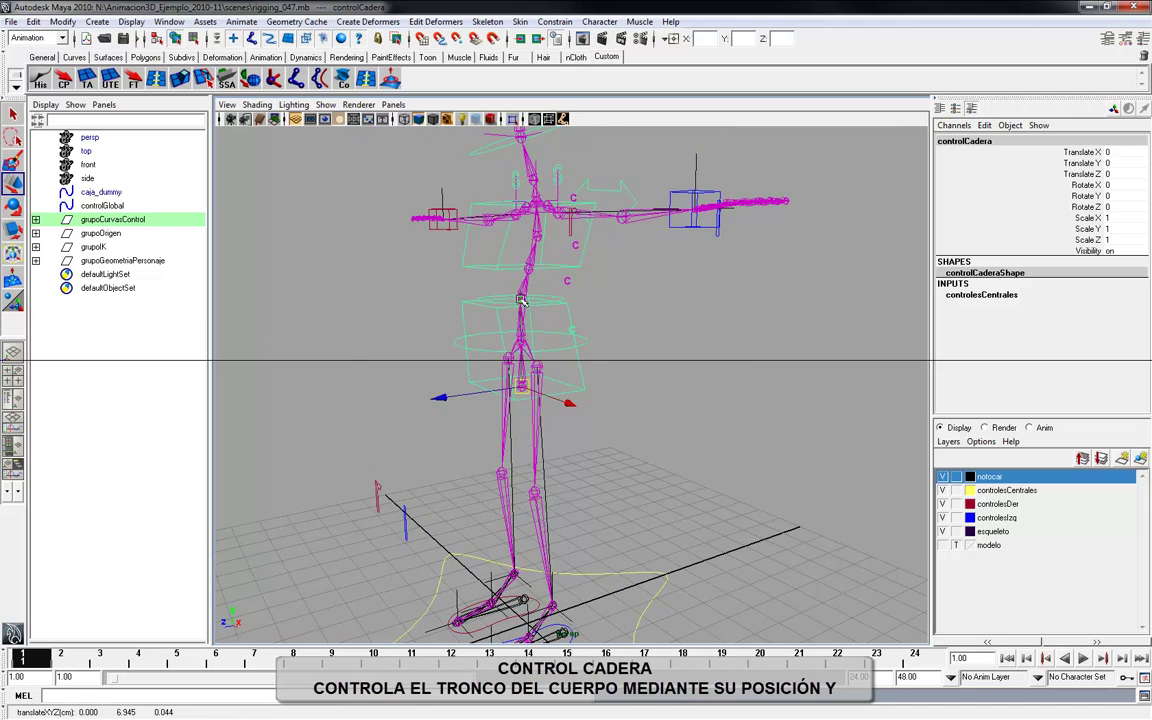
left_click_drag(521, 307, 520, 405)
mouse_move(490, 455)
left_mouse_down()
mouse_move(450, 508)
mouse_move(582, 491)
left_mouse_up()
left_click_drag(461, 436, 528, 419, "alt")
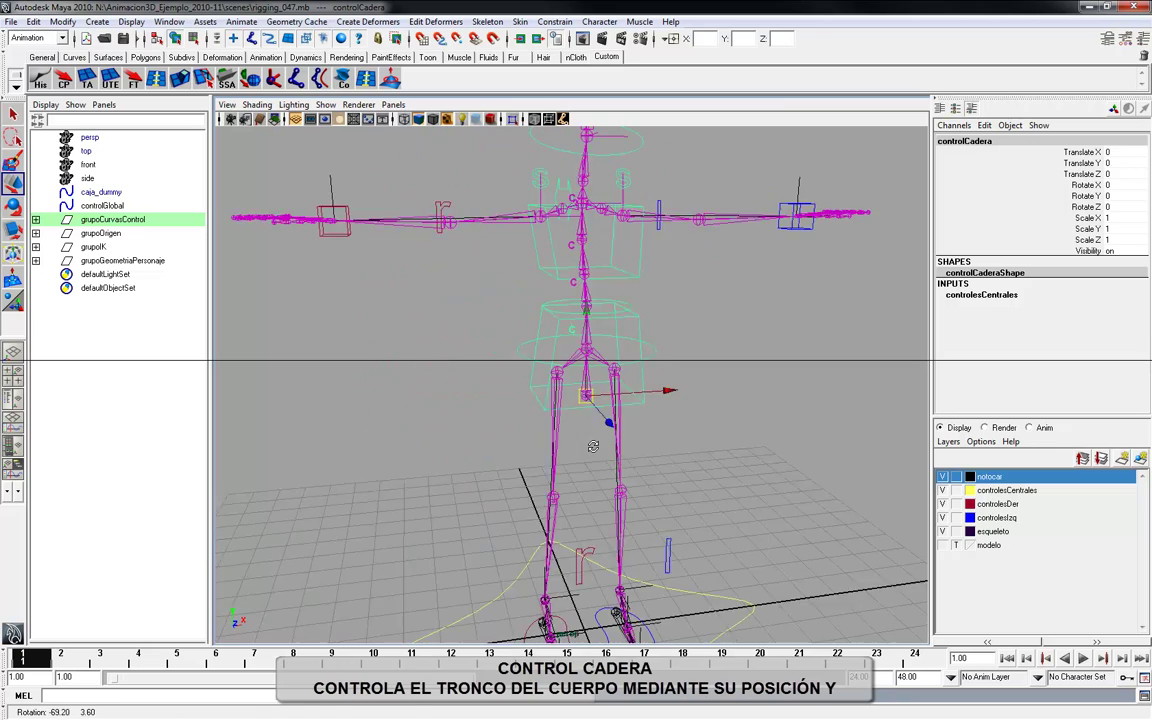
key("ctrl+z")
key("ctrl+z")
key("ctrl+z")
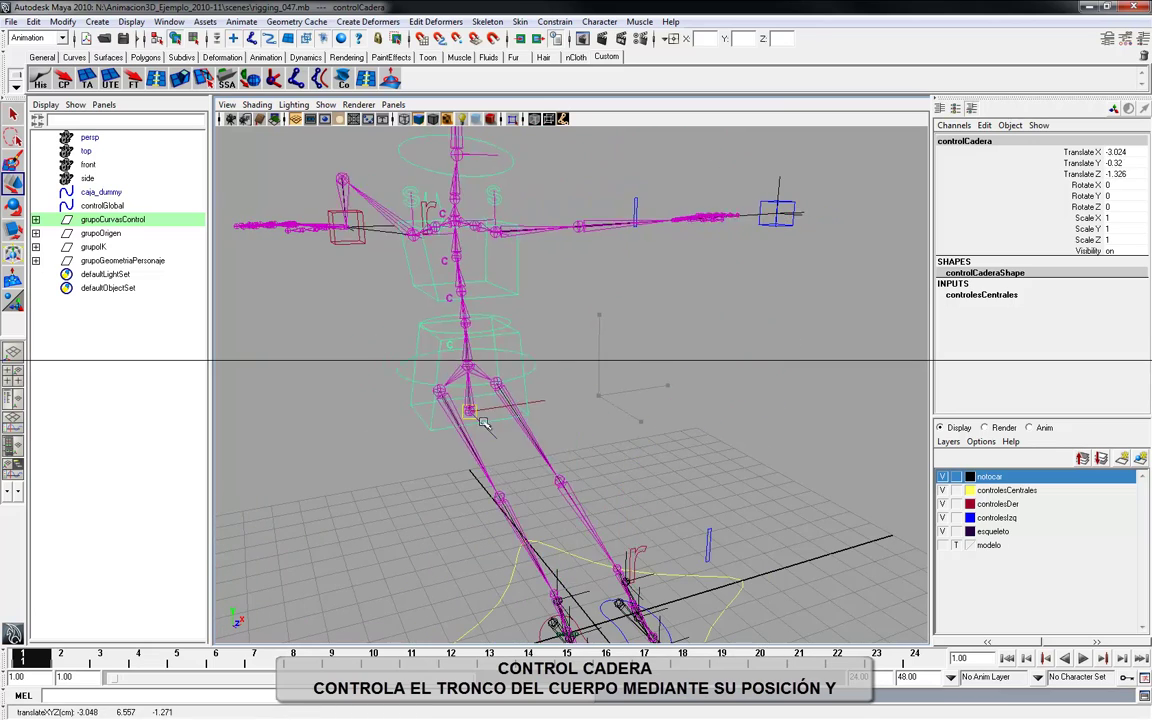
left_click_drag(640, 437, 483, 406, "alt")
Step: Rotate controlCadera on X and freely, tilting the whole upper body to Rotate X 28.362
key("e")
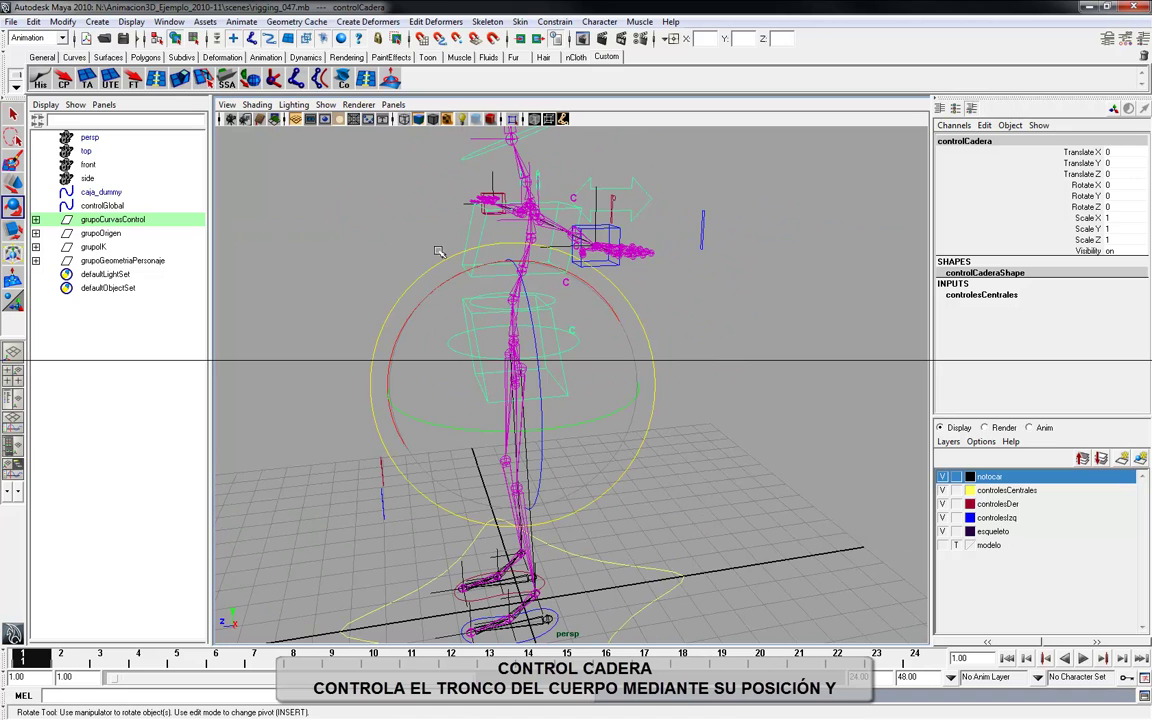
left_click_drag(410, 336, 493, 338)
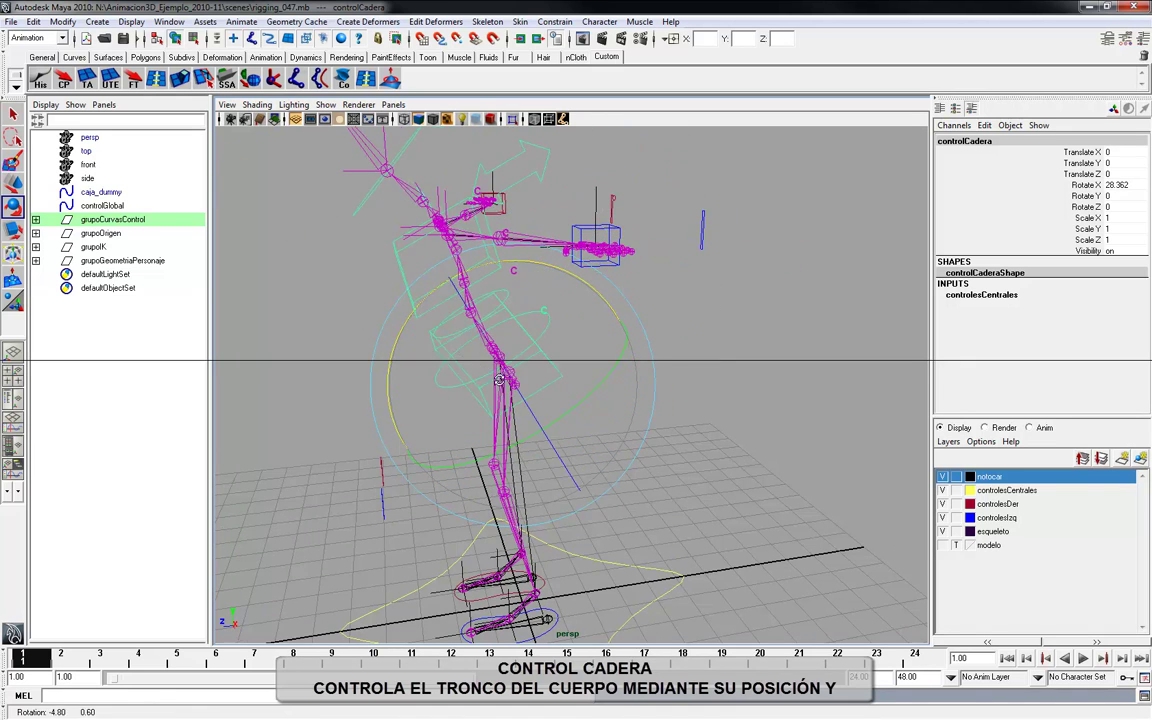
left_click_drag(499, 379, 542, 372, "alt")
left_click_drag(597, 333, 471, 327)
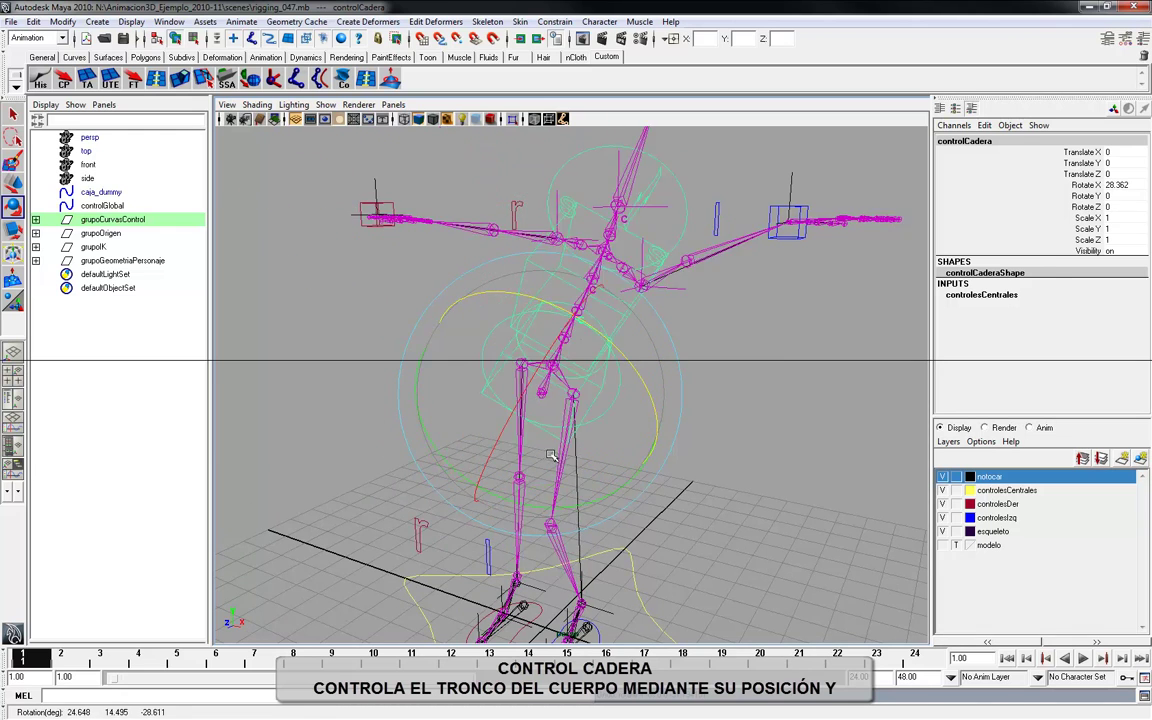
left_click_drag(545, 441, 537, 431, "alt")
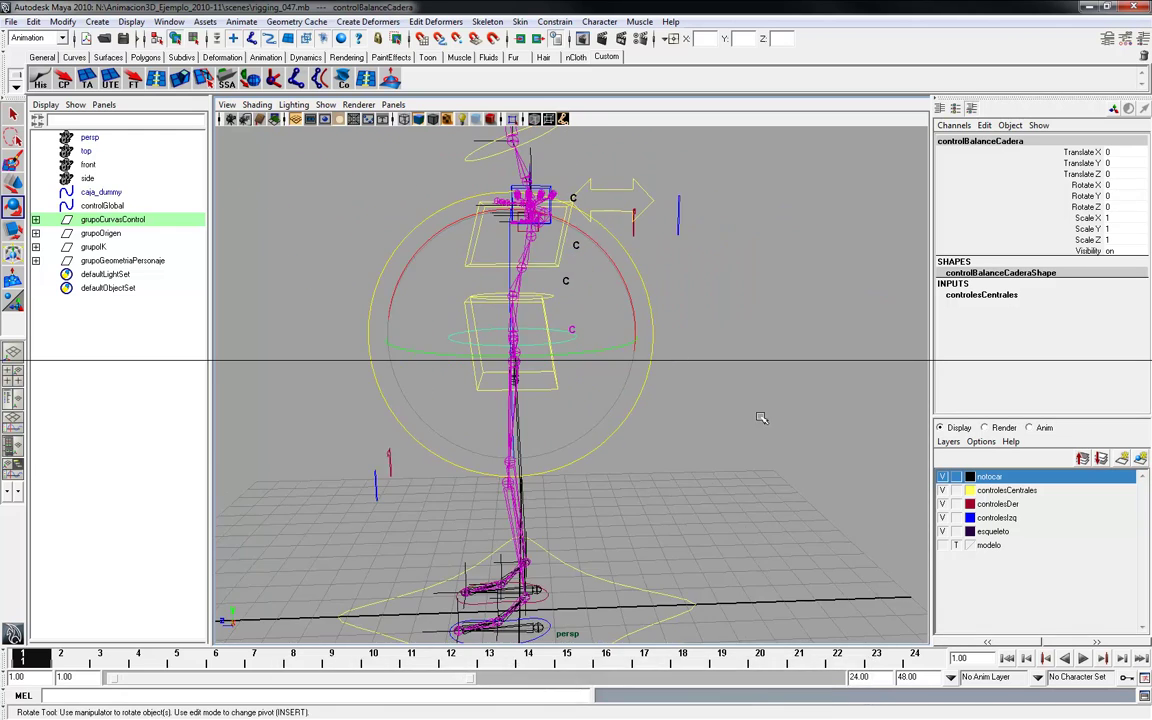
Step: Rotate controlCuello around X and freely to swing the head, then deselect it
left_click(600, 398)
mouse_move(437, 378)
left_mouse_down("alt")
mouse_move(566, 429)
mouse_move(598, 157)
left_mouse_up("alt")
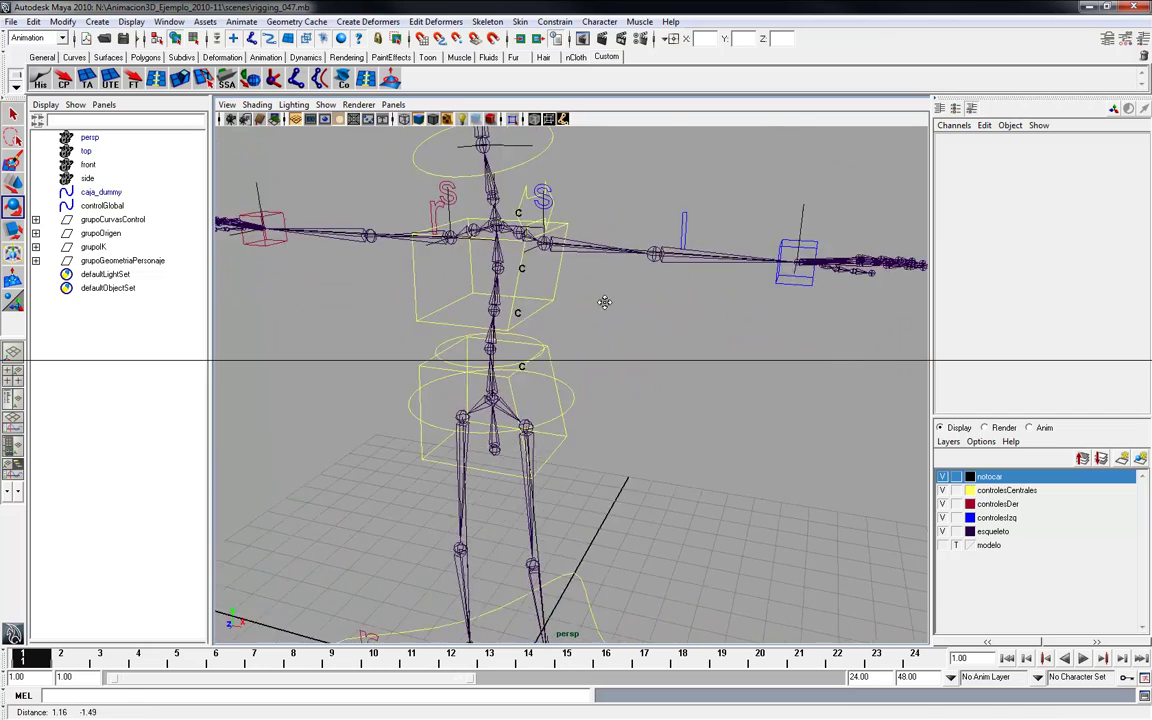
mouse_move(598, 157)
left_mouse_down("alt")
mouse_move(538, 258)
mouse_move(611, 284)
left_mouse_up("alt")
left_click(611, 284)
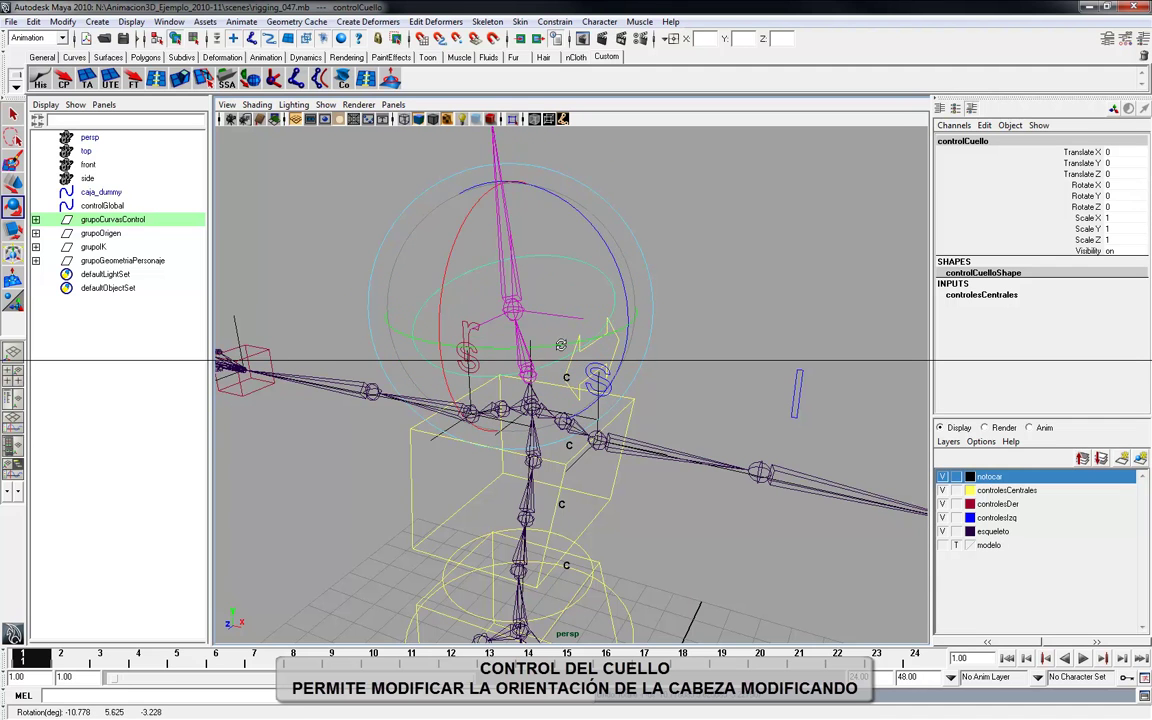
left_click_drag(561, 345, 507, 337, "alt")
left_click_drag(322, 248, 493, 278)
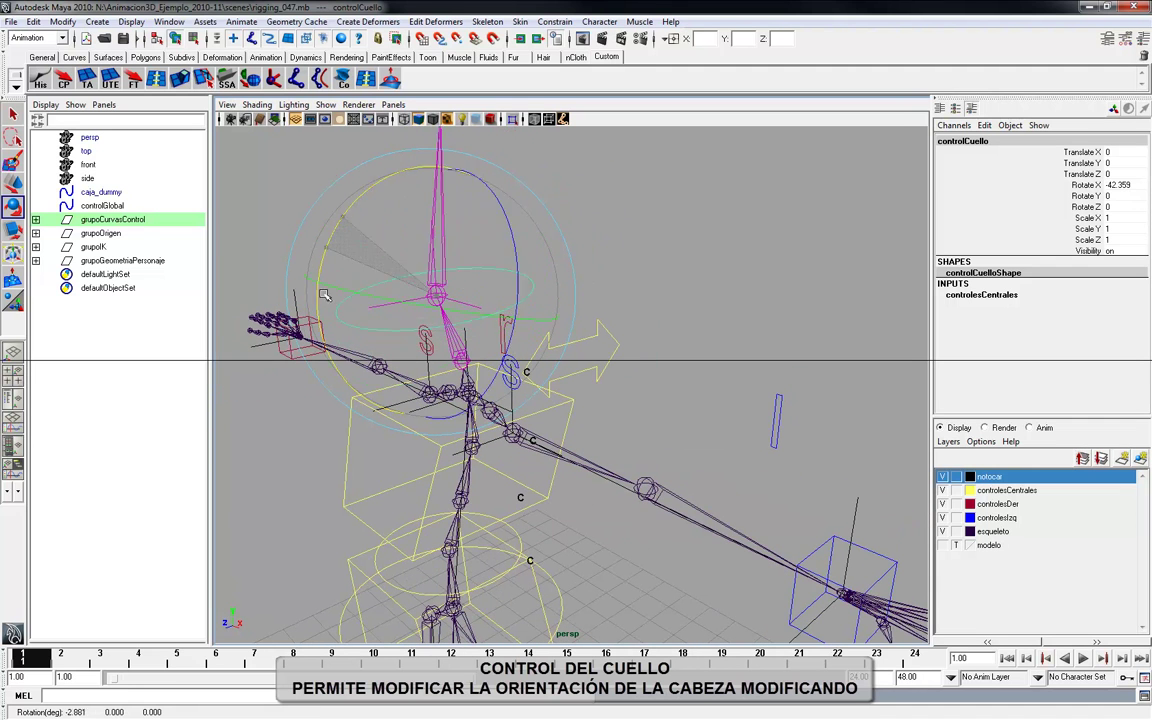
mouse_move(543, 390)
left_mouse_down()
mouse_move(526, 314)
mouse_move(563, 355)
left_mouse_up()
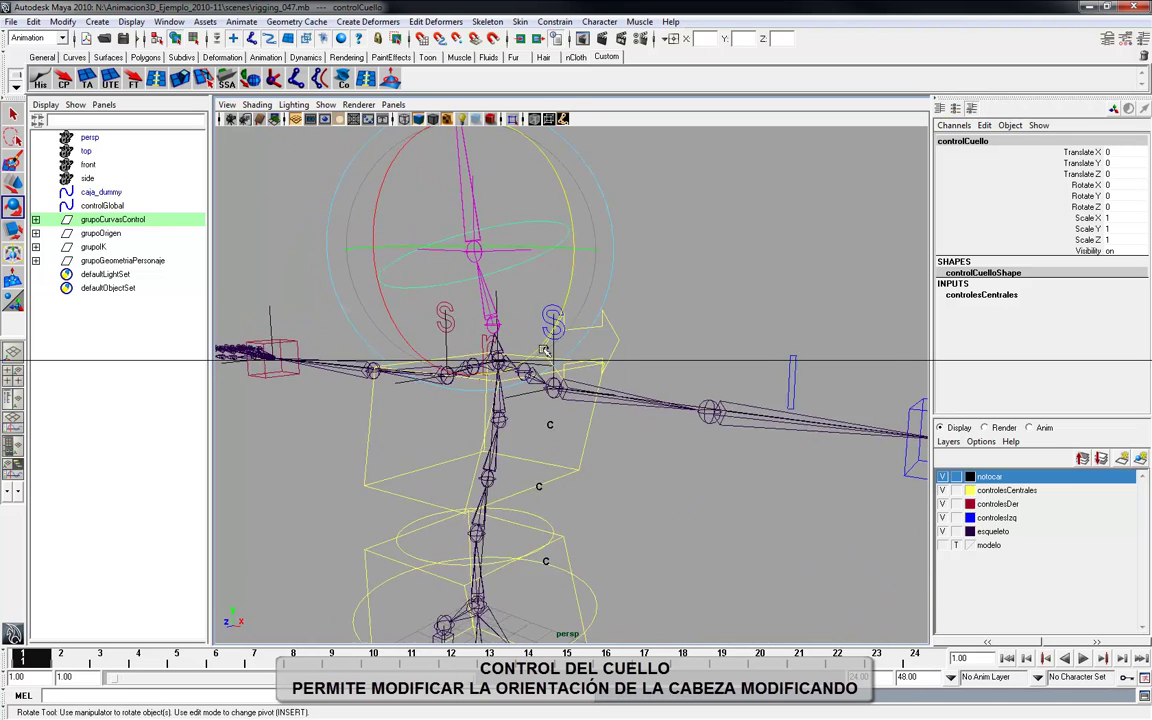
left_click(668, 275)
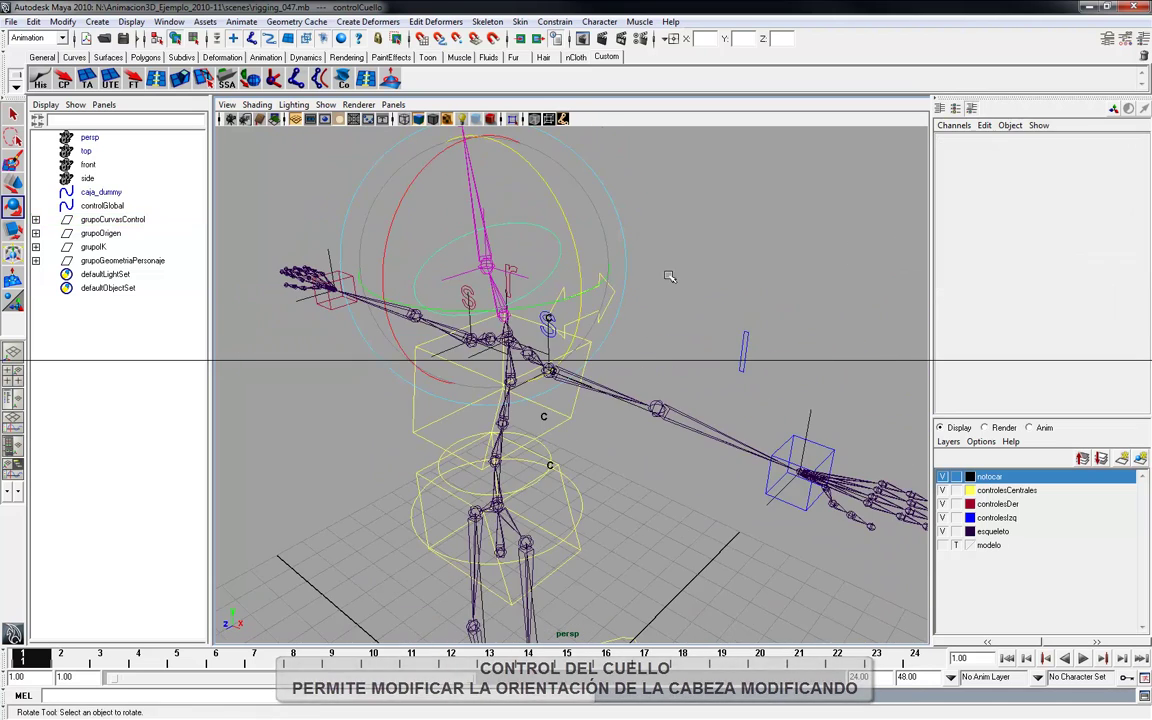
left_click_drag(668, 275, 630, 228, "alt")
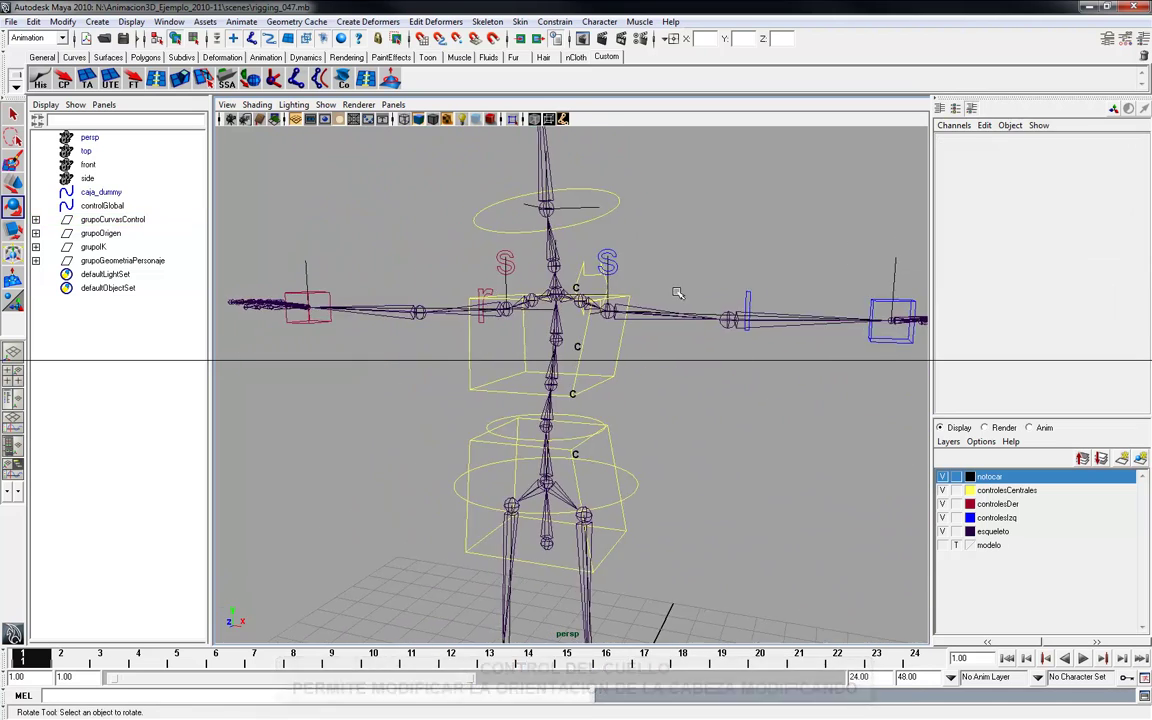
Step: Move controlIzqHombro to shift the left shoulder, then undo it
left_click(603, 258)
key("w")
mouse_move(601, 326)
left_mouse_down()
mouse_move(631, 322)
mouse_move(516, 374)
mouse_move(542, 373)
left_mouse_up()
key("ctrl+z")
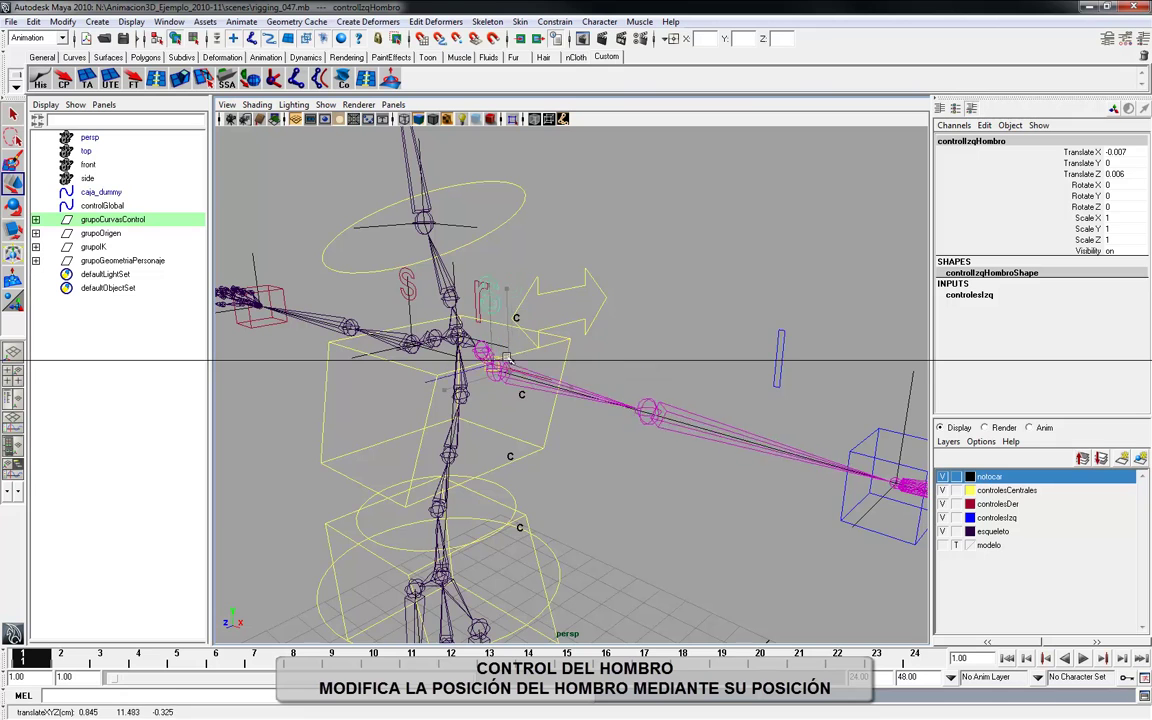
middle_click_drag(512, 374, 530, 418, "alt")
left_click_drag(530, 418, 664, 403, "alt")
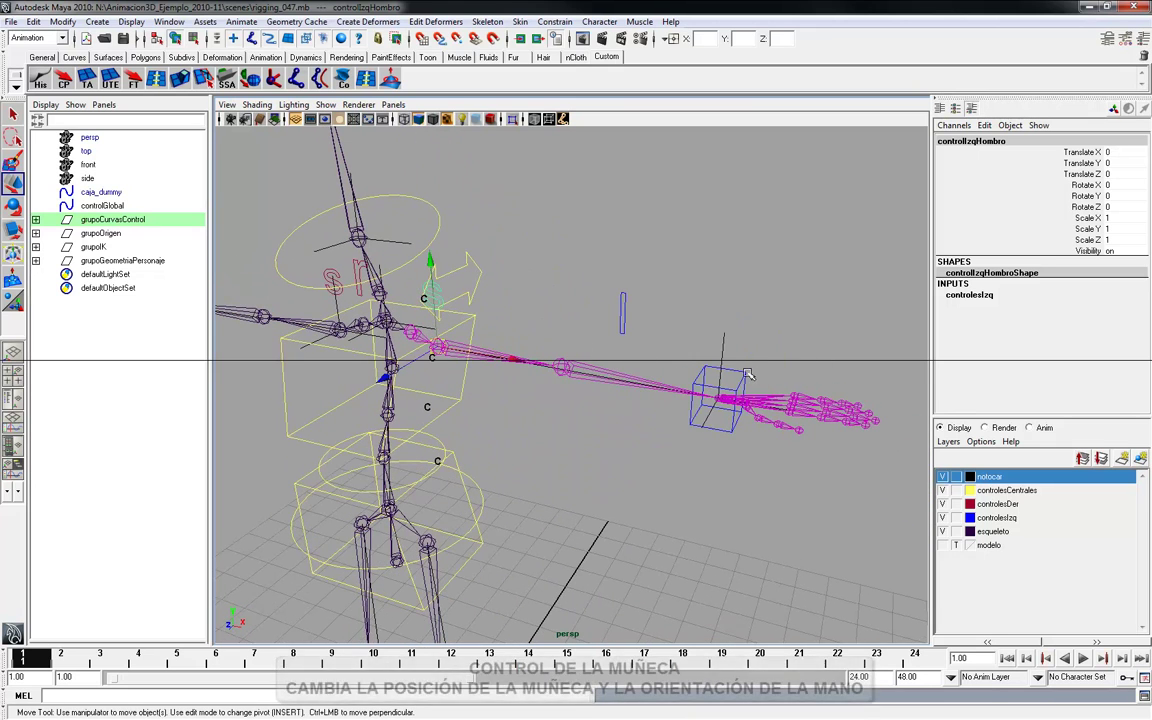
Step: Move controlIzqMuneca down-left and rotate it to turn the hand downward
left_click(719, 401)
mouse_move(719, 401)
left_mouse_down()
mouse_move(607, 389)
mouse_move(573, 500)
left_mouse_up()
key("e")
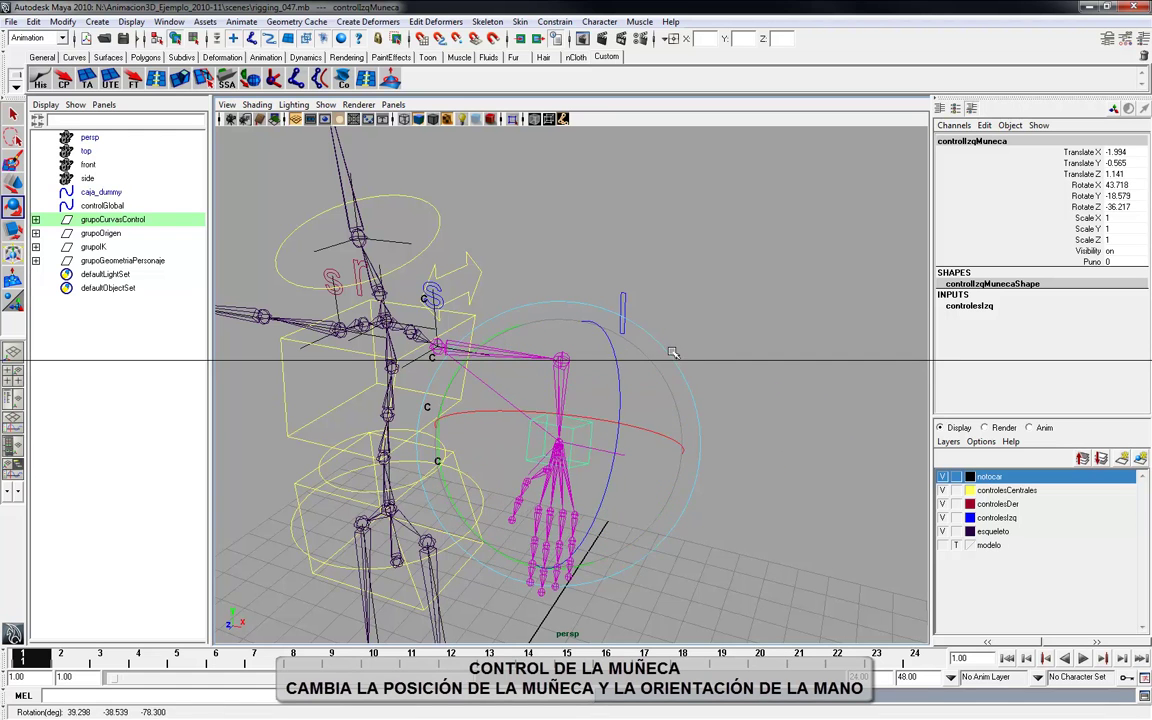
mouse_move(559, 321)
left_mouse_down()
mouse_move(550, 511)
mouse_move(480, 410)
mouse_move(326, 323)
mouse_move(332, 345)
mouse_move(646, 278)
left_mouse_up()
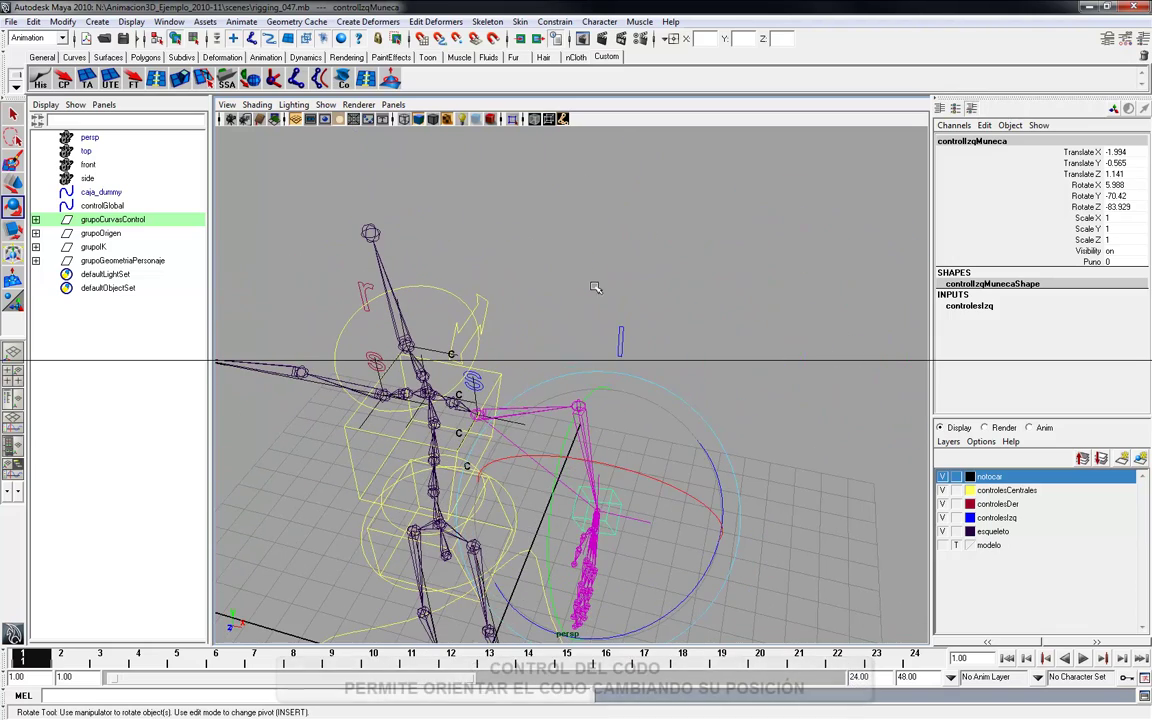
Step: Raise controlIzqCodo to reorient the left elbow
left_click(619, 340)
left_click_drag(619, 340, 619, 325, "alt")
key("w")
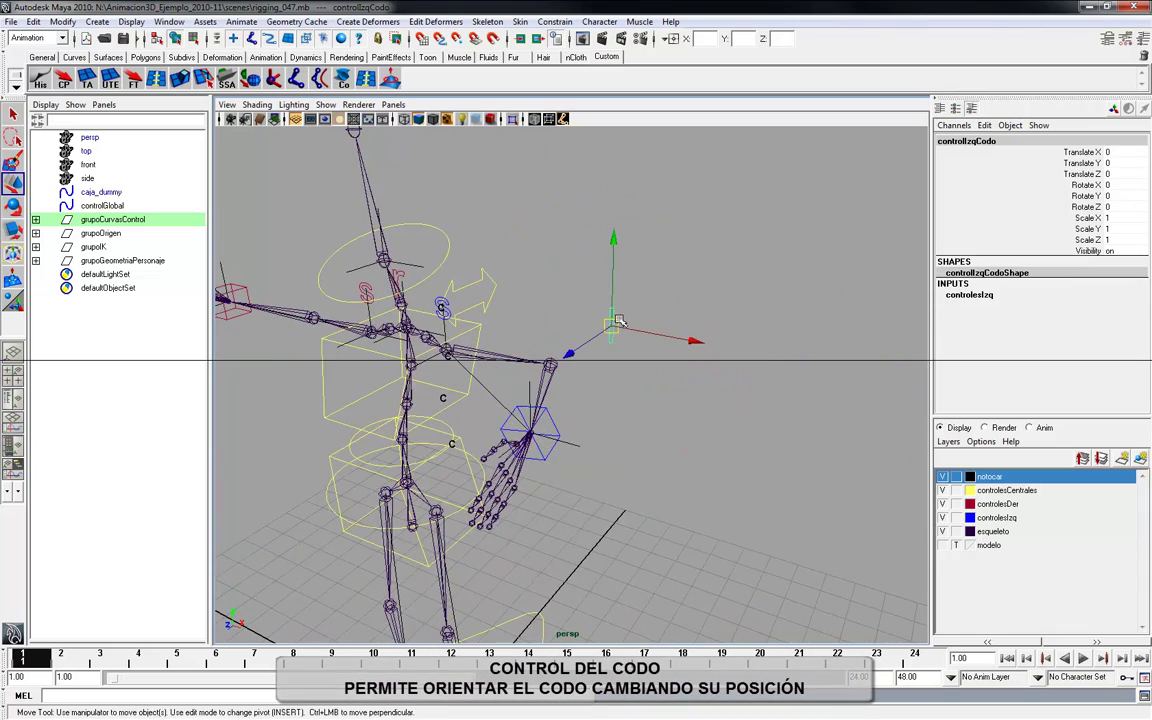
left_click_drag(614, 242, 603, 242)
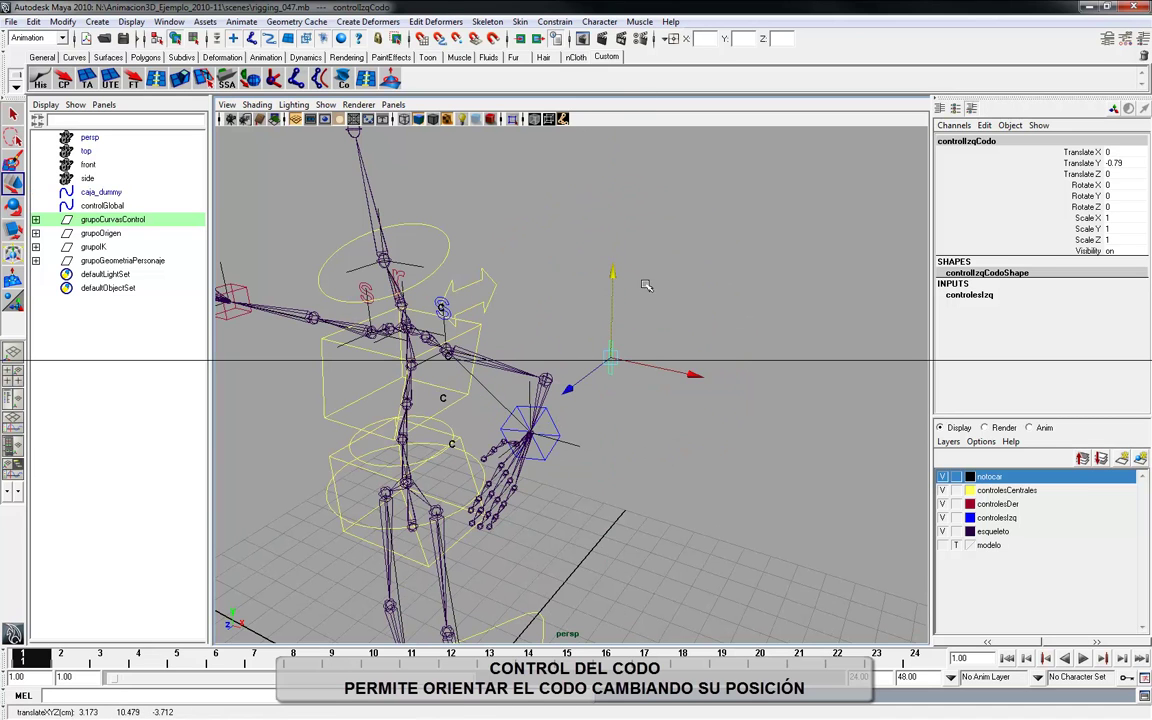
Step: Undo the wrist rotate and move so the wrist returns to 0, 0, 0
key("z")
key("z")
key("z")
key("z")
key("z")
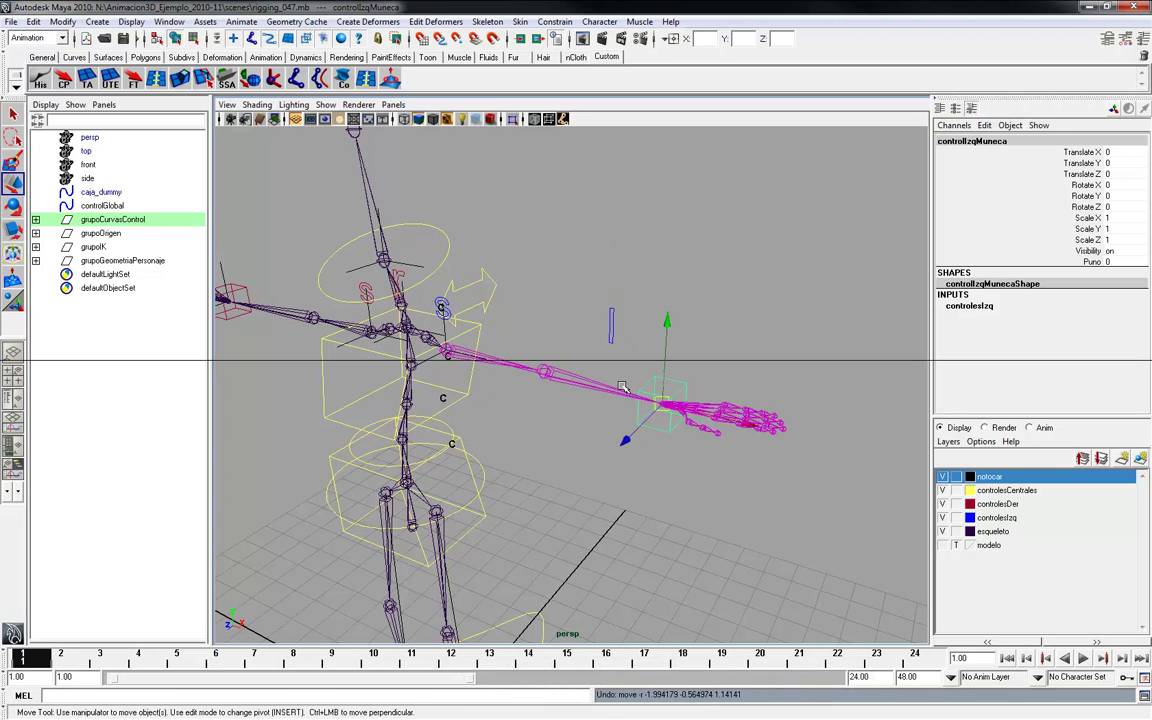
key("z")
key("z")
key("z")
key("z")
key("z")
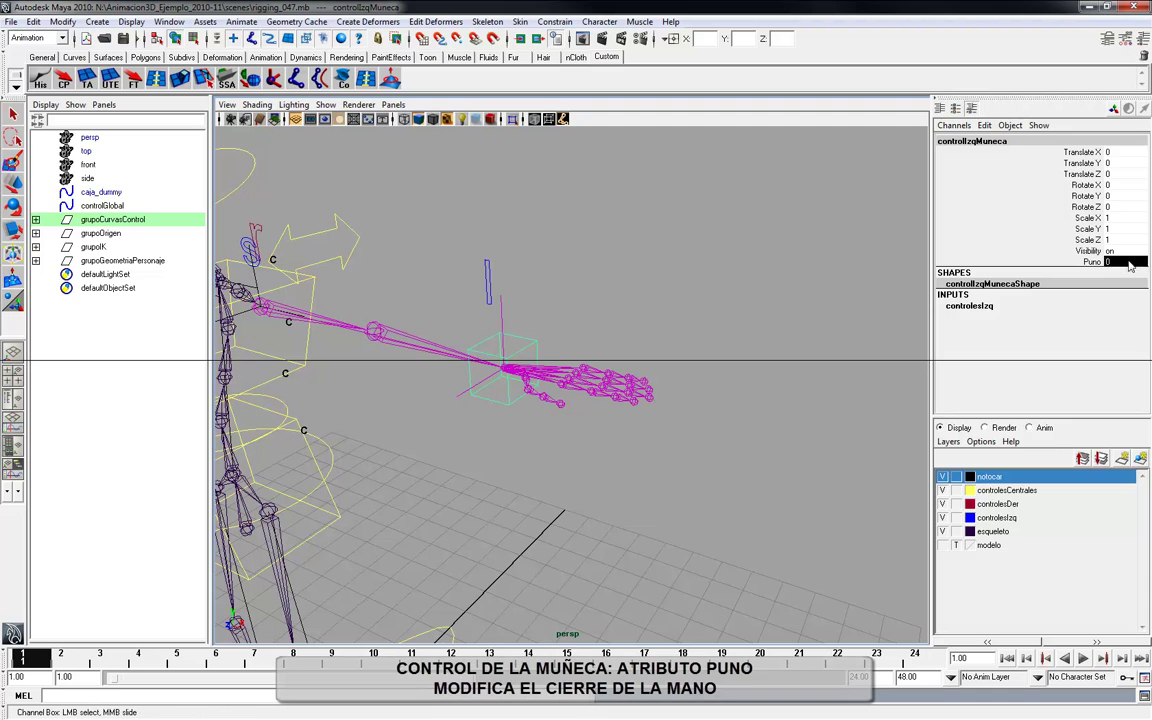
Step: Drive the wrist control's Puno attribute to 1 for a fist, then reset it to 0
type("1")
key("Return")
double_click(1129, 261)
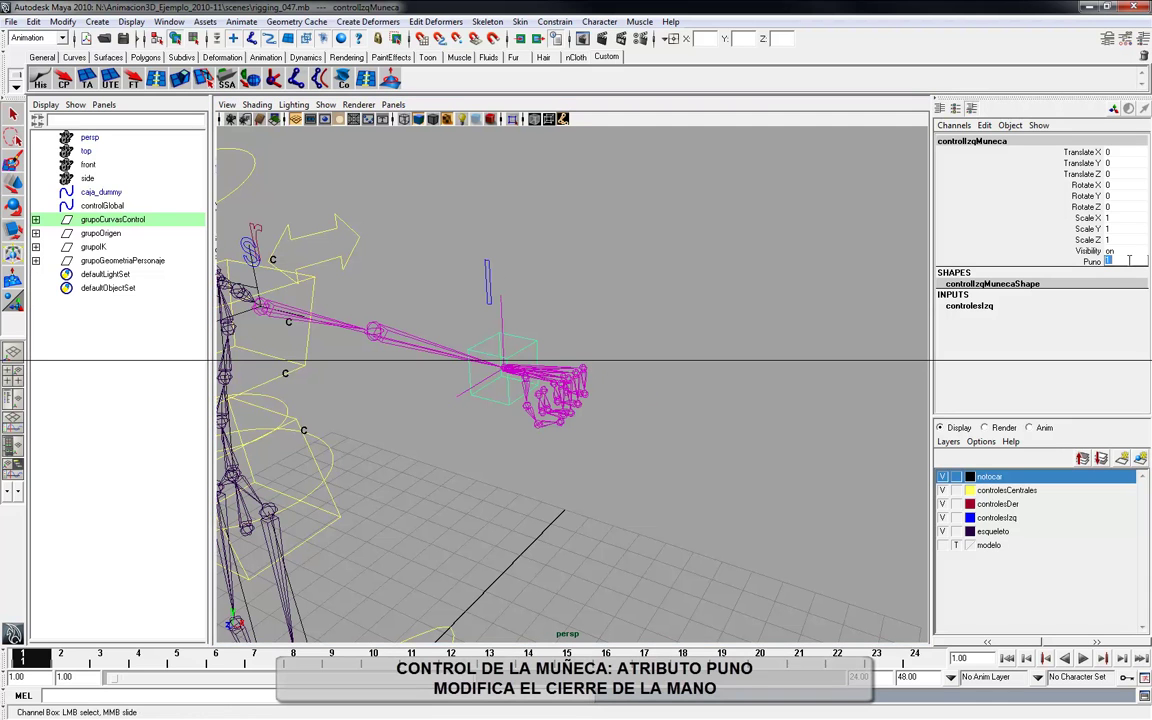
key("Return")
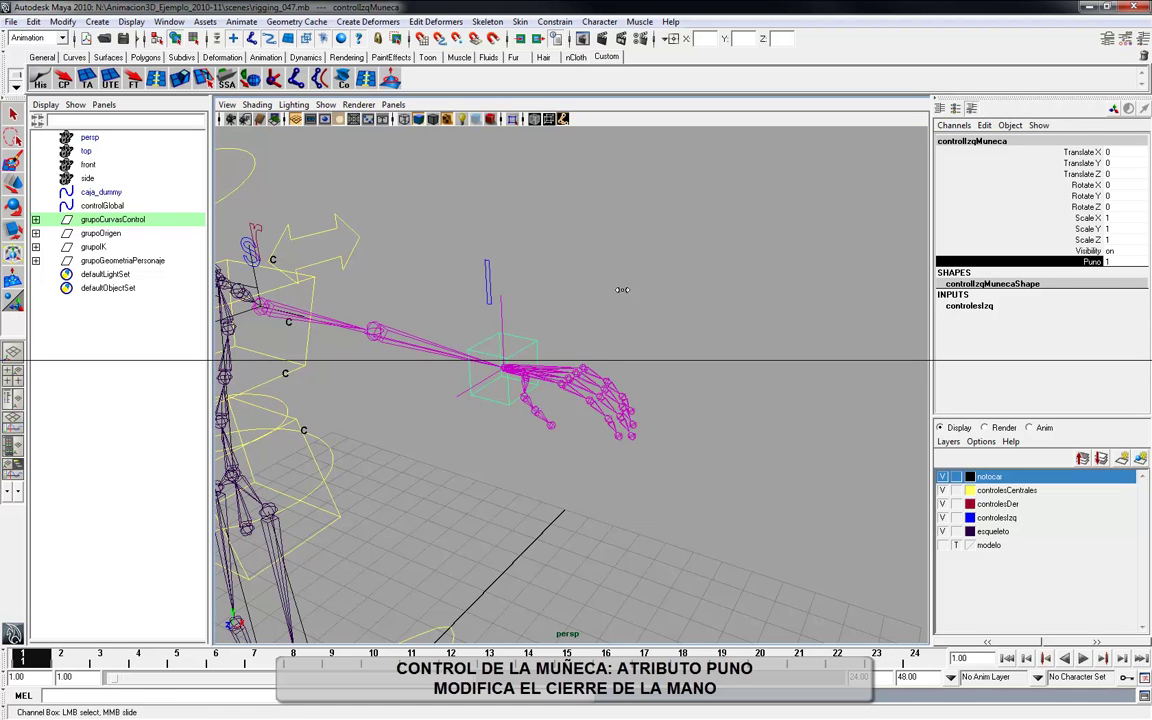
mouse_move(566, 292)
left_mouse_down("alt")
mouse_move(526, 381)
mouse_move(568, 432)
left_mouse_up("alt")
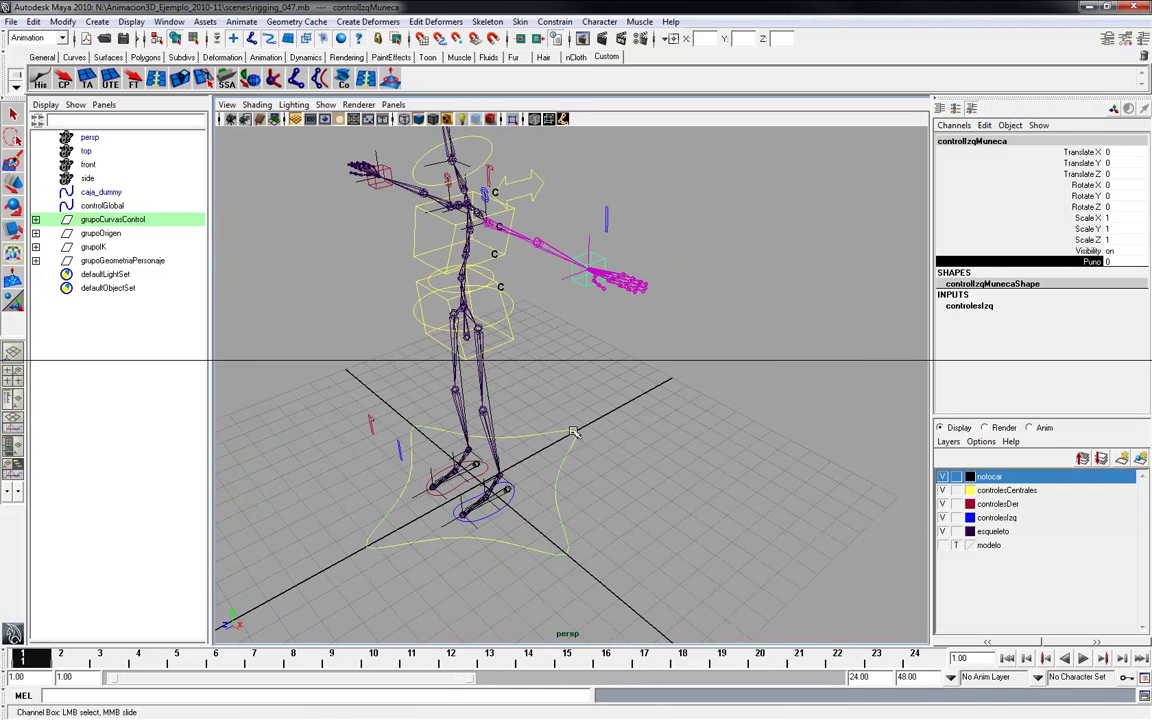
Step: Select controlGlobal and move, rotate and scale the whole rig with it
left_click(573, 432)
key("w")
mouse_move(573, 432)
right_mouse_down("alt")
mouse_move(573, 373)
mouse_move(620, 337)
right_mouse_up("alt")
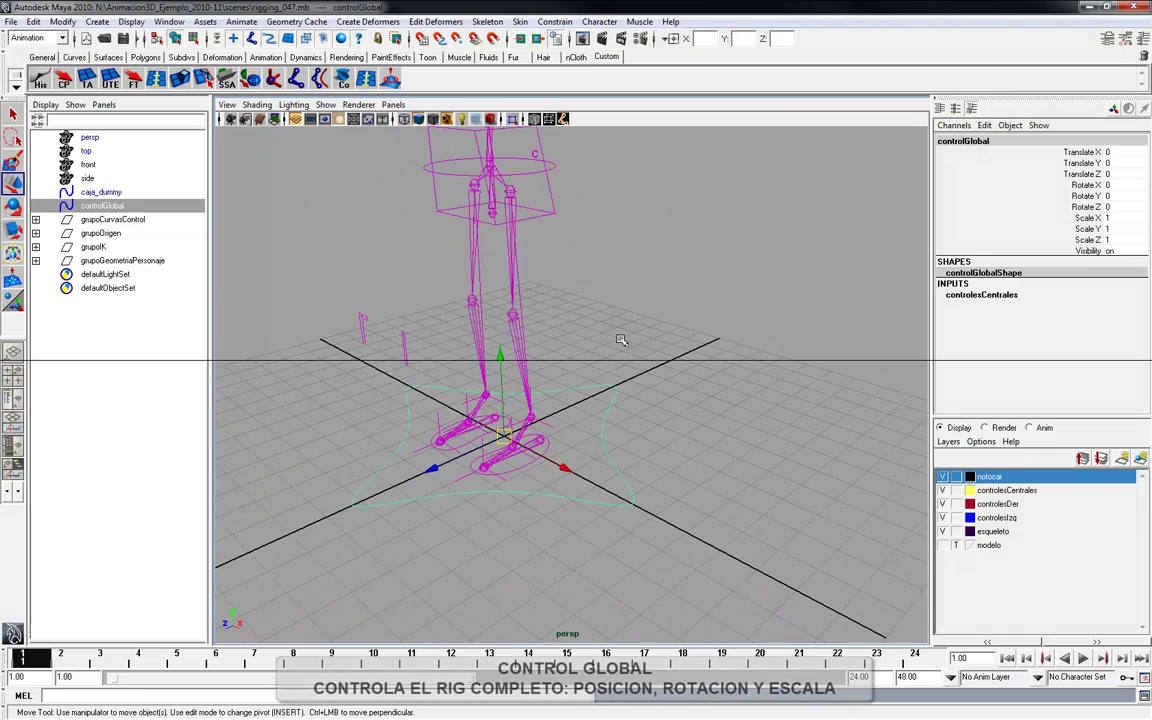
right_click_drag(518, 435, 470, 420, "alt")
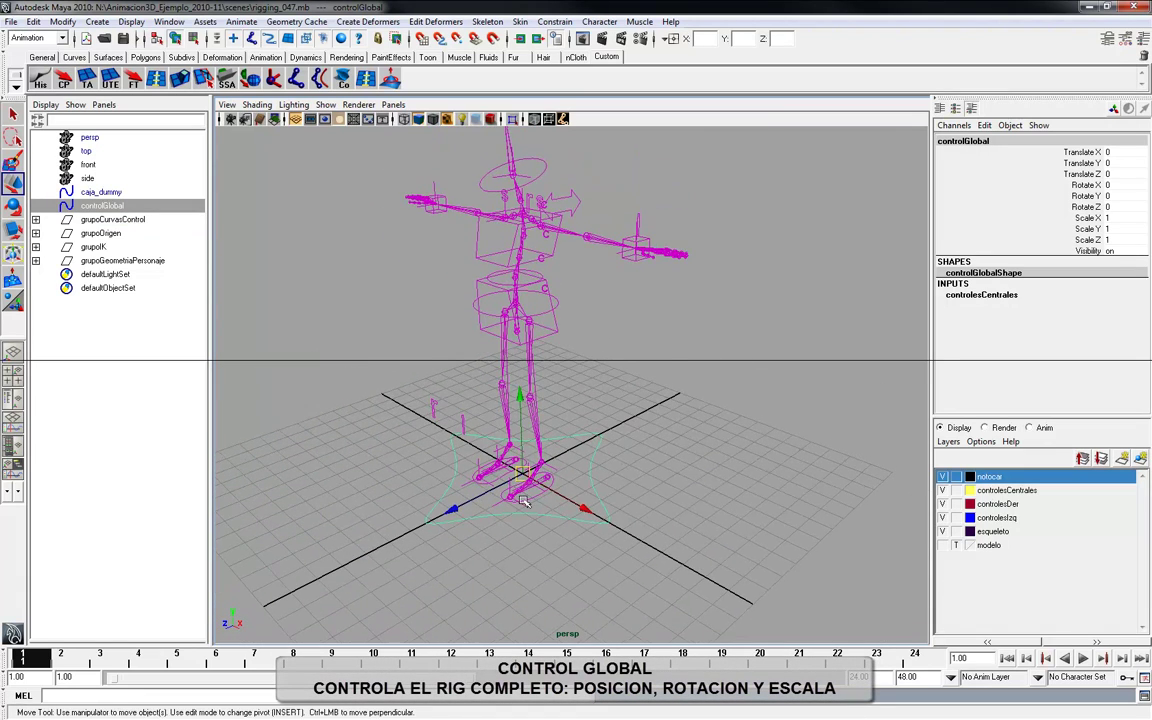
mouse_move(565, 468)
left_mouse_down()
mouse_move(712, 467)
mouse_move(547, 499)
left_mouse_up()
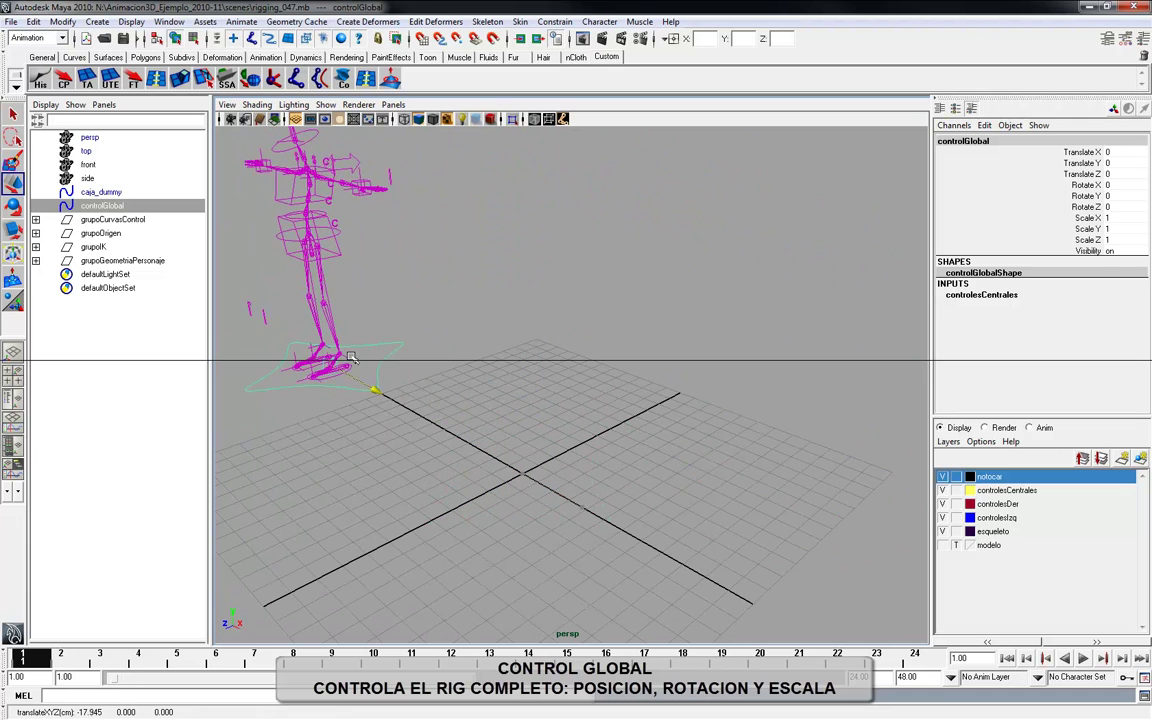
left_click_drag(585, 510, 243, 540)
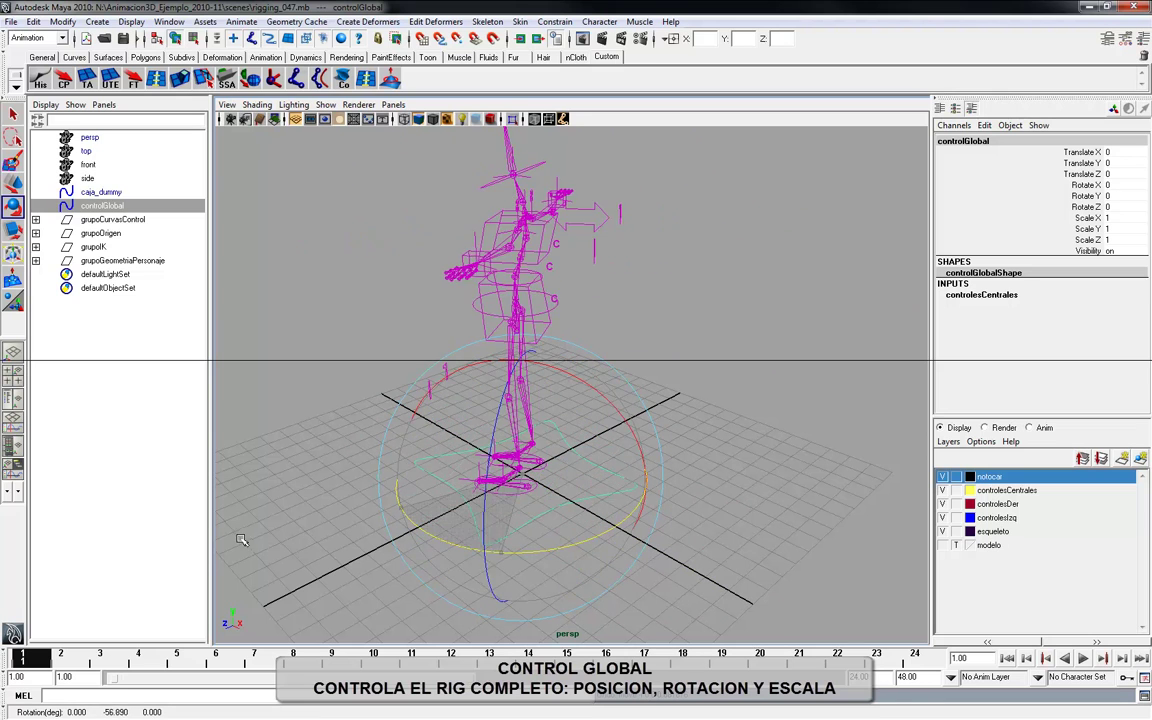
mouse_move(437, 528)
left_mouse_down()
mouse_move(651, 466)
mouse_move(524, 447)
mouse_move(444, 532)
left_mouse_up()
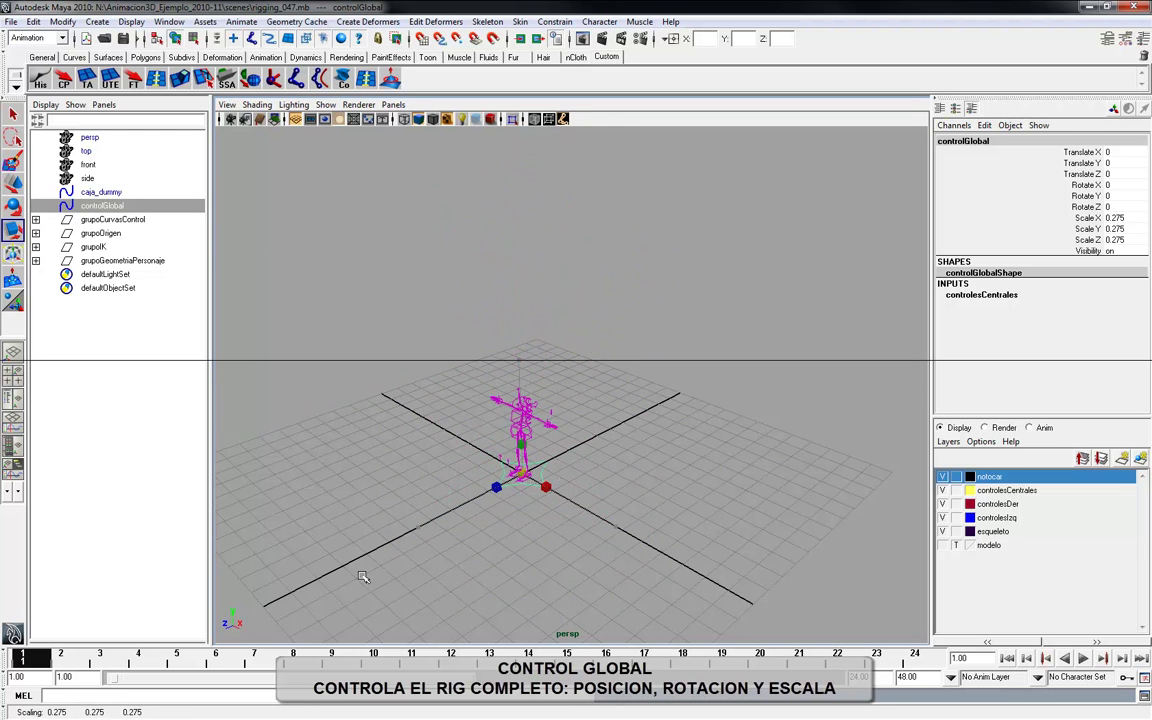
left_click_drag(607, 443, 548, 477)
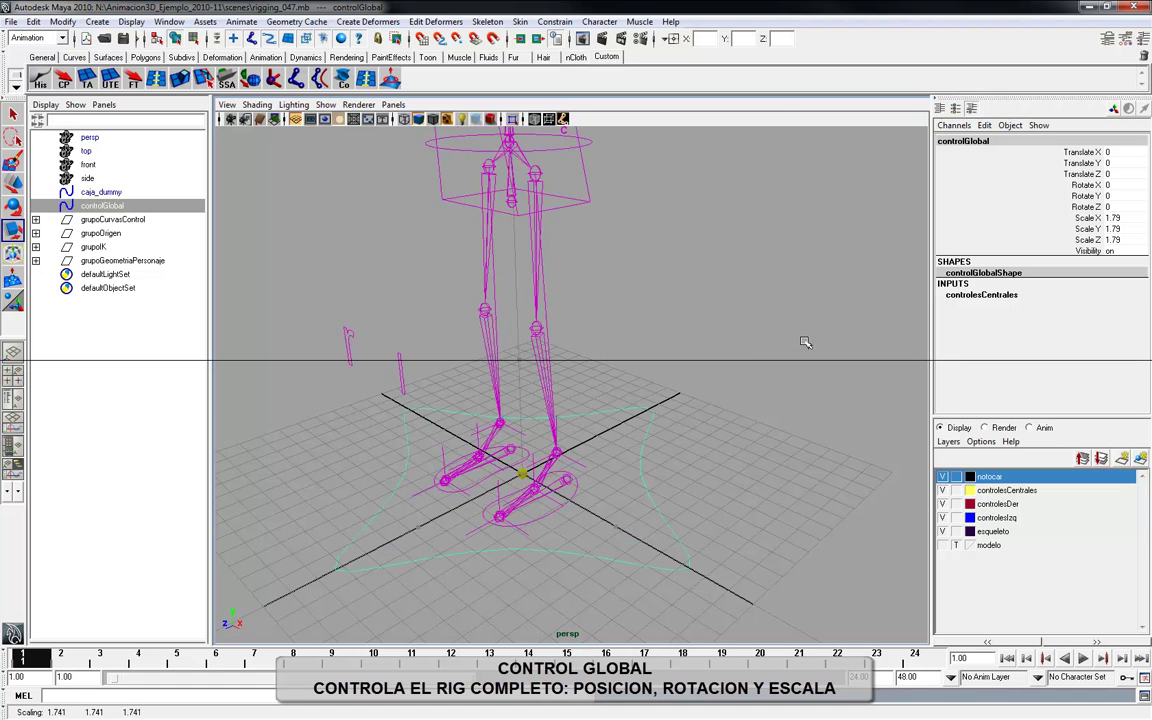
Step: Spin the whole rig around its vertical axis using controlGlobal's rotate tool
key("e")
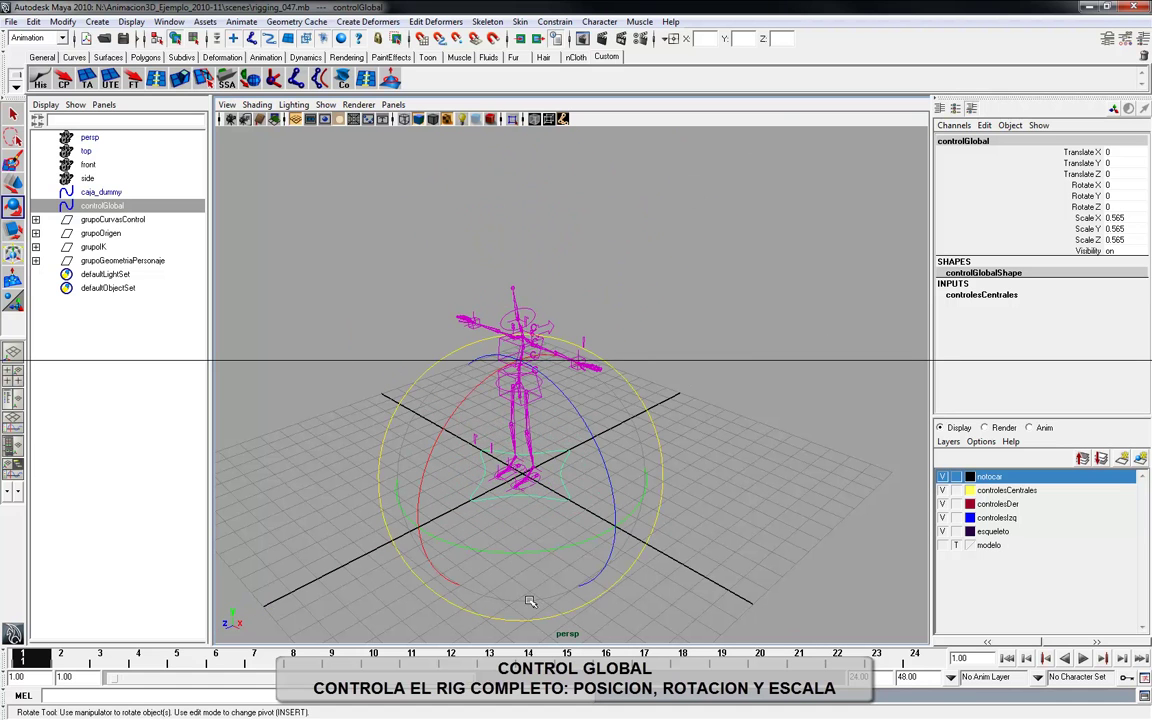
mouse_move(490, 556)
left_mouse_down()
mouse_move(416, 402)
mouse_move(594, 492)
left_mouse_up()
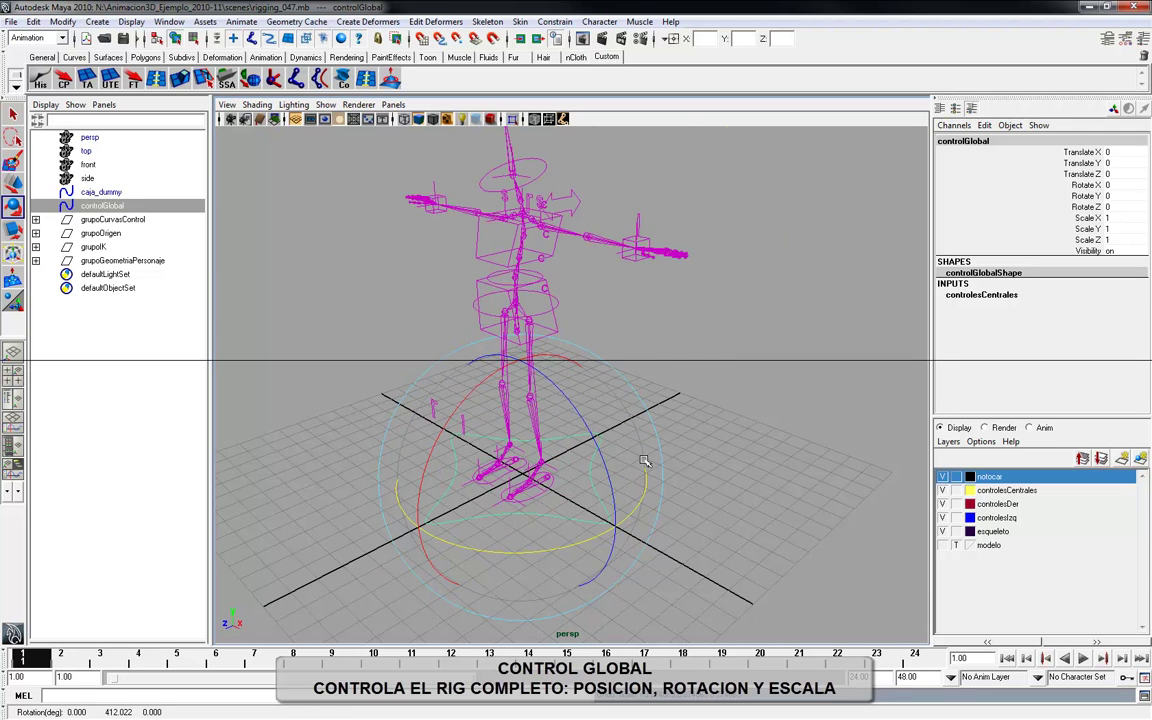
mouse_move(769, 480)
left_mouse_down("alt")
mouse_move(720, 442)
mouse_move(710, 489)
mouse_move(895, 518)
left_mouse_up("alt")
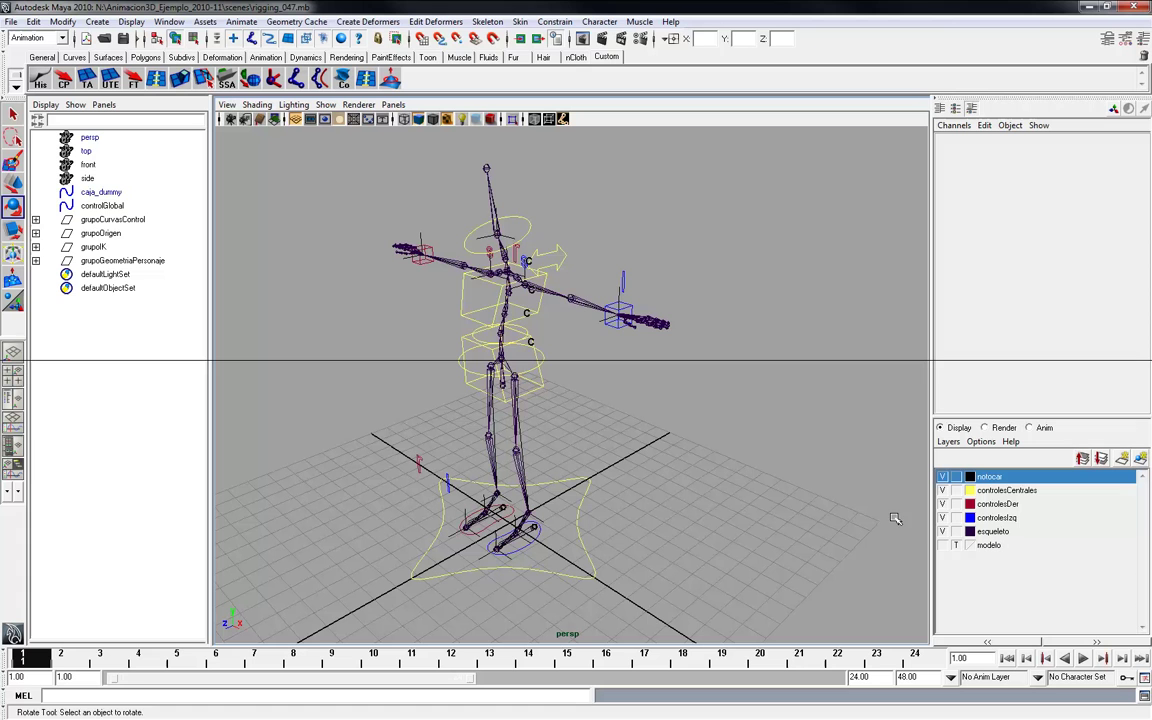
Step: Make the modelo layer visible and clear its template mode to show the shaded girl
left_click(942, 545)
left_click_drag(694, 372, 746, 426, "alt")
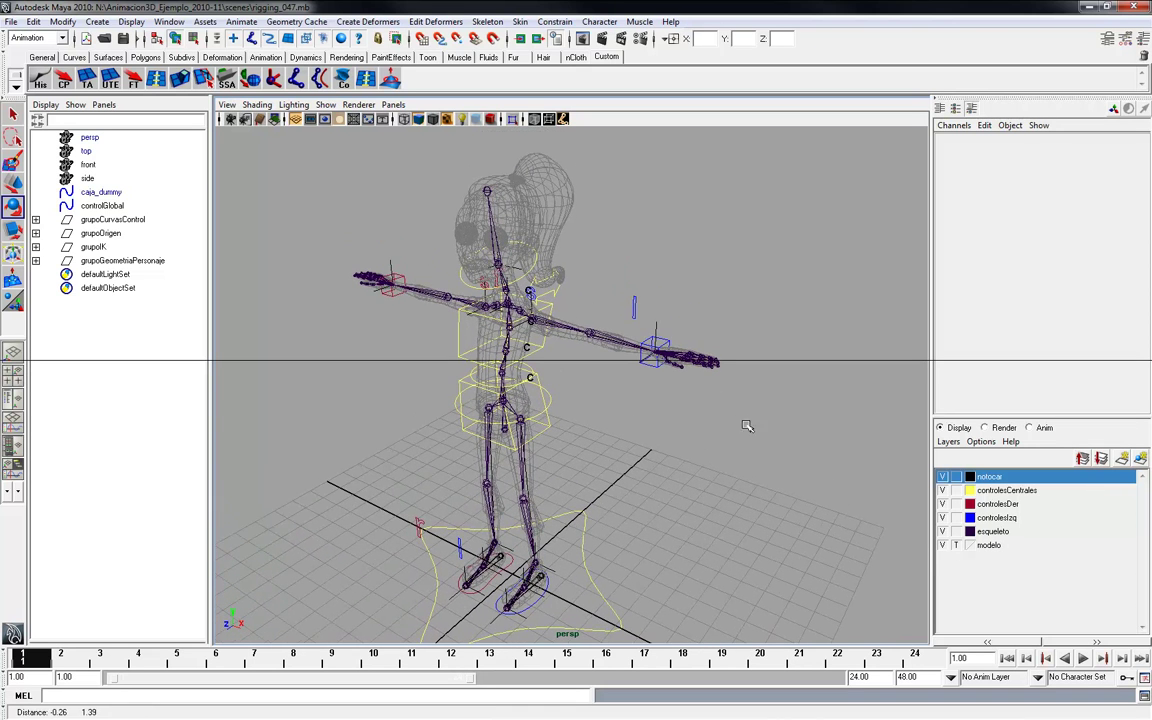
left_click(956, 545)
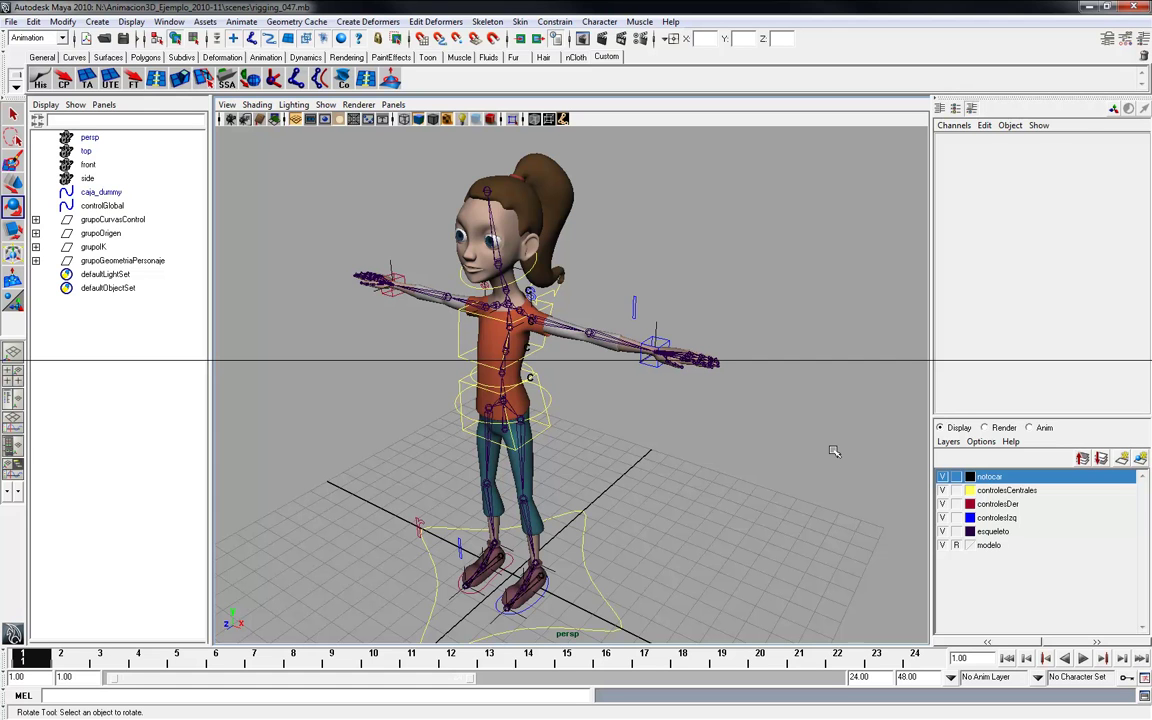
mouse_move(834, 451)
middle_mouse_down("alt")
mouse_move(810, 445)
mouse_move(816, 422)
middle_mouse_up("alt")
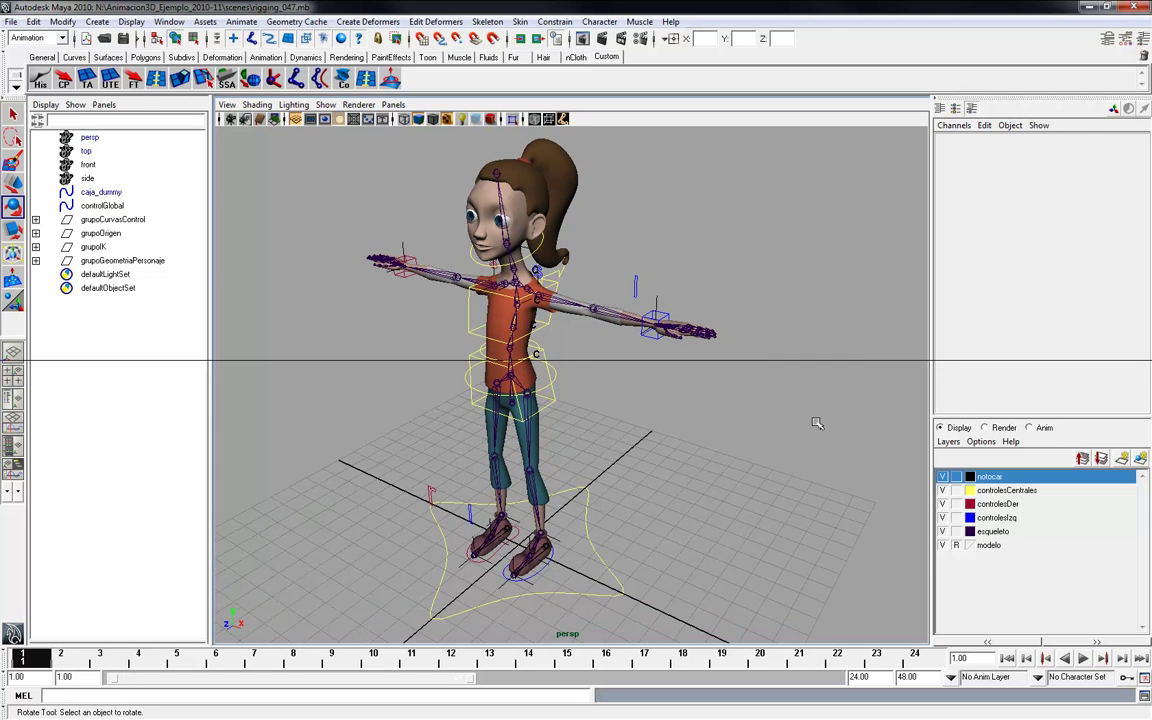